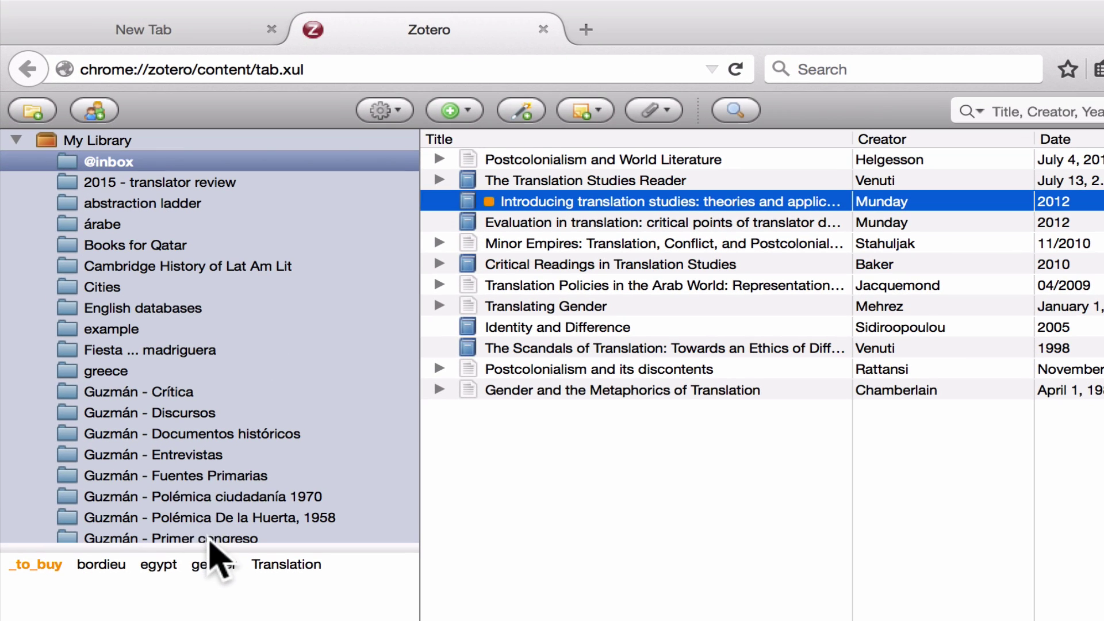
Step: Collapse the tag selector at the bottom of the left pane to give the collections list full height
left_click(208, 550)
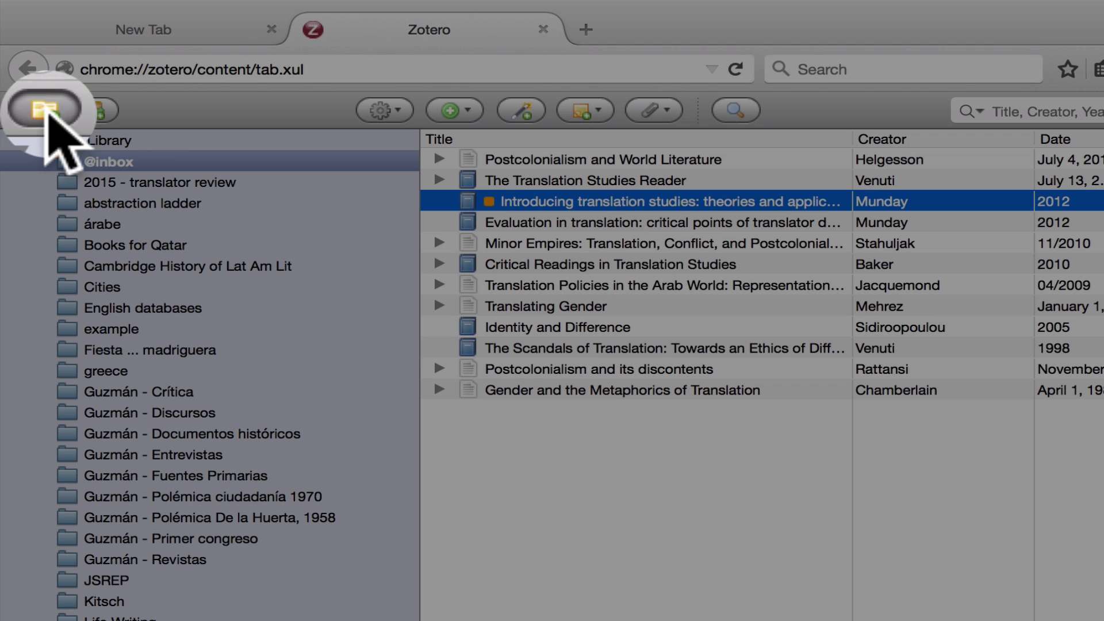
left_click(33, 110)
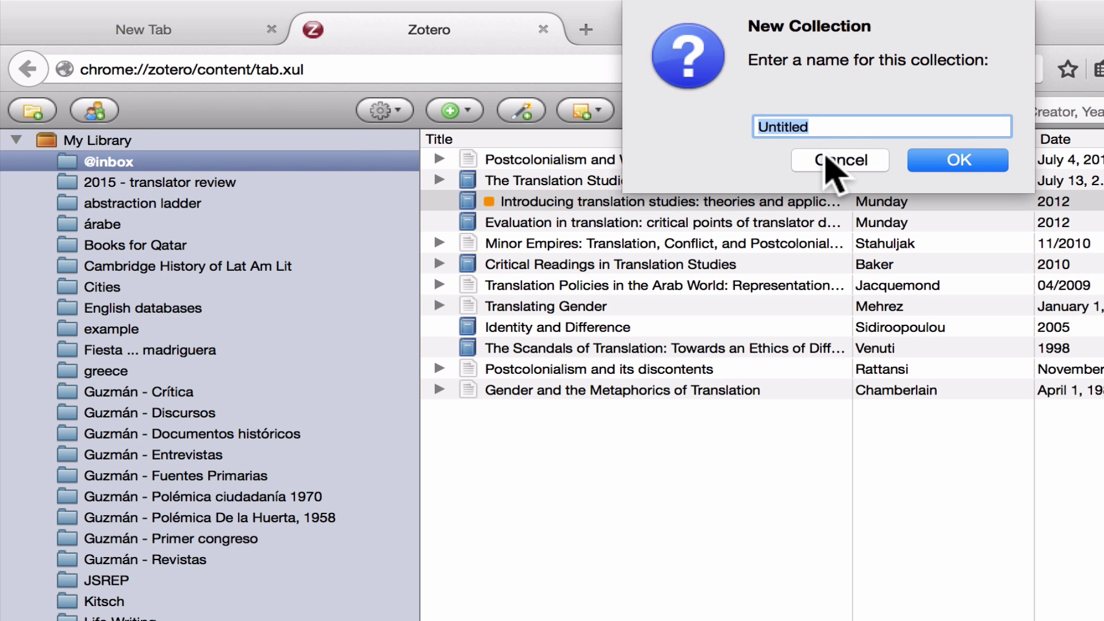
left_click(829, 159)
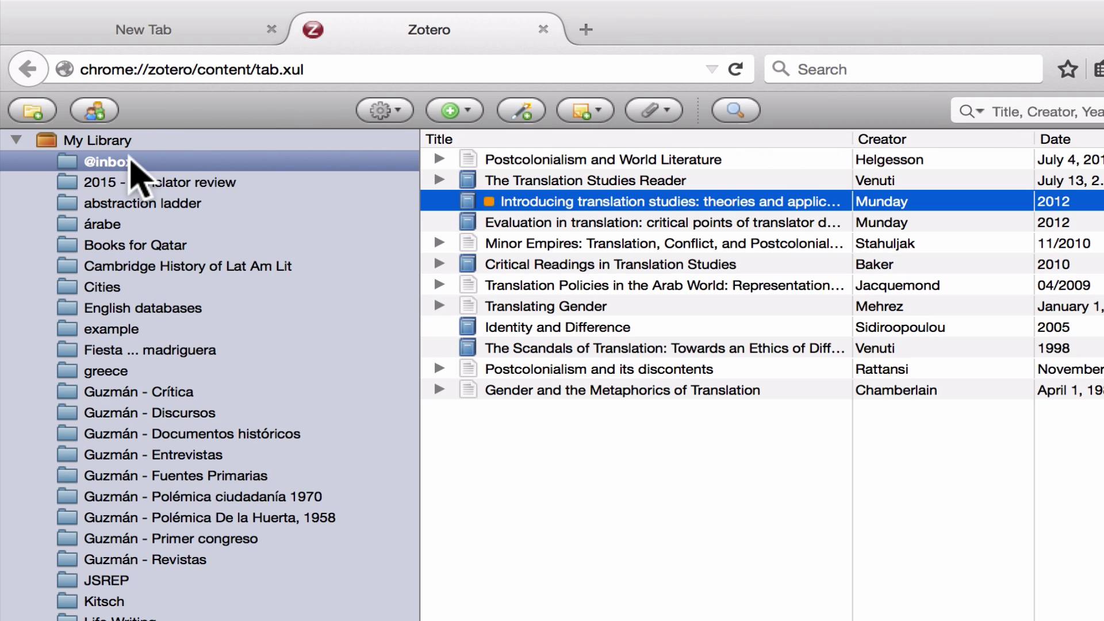
right_click(131, 160)
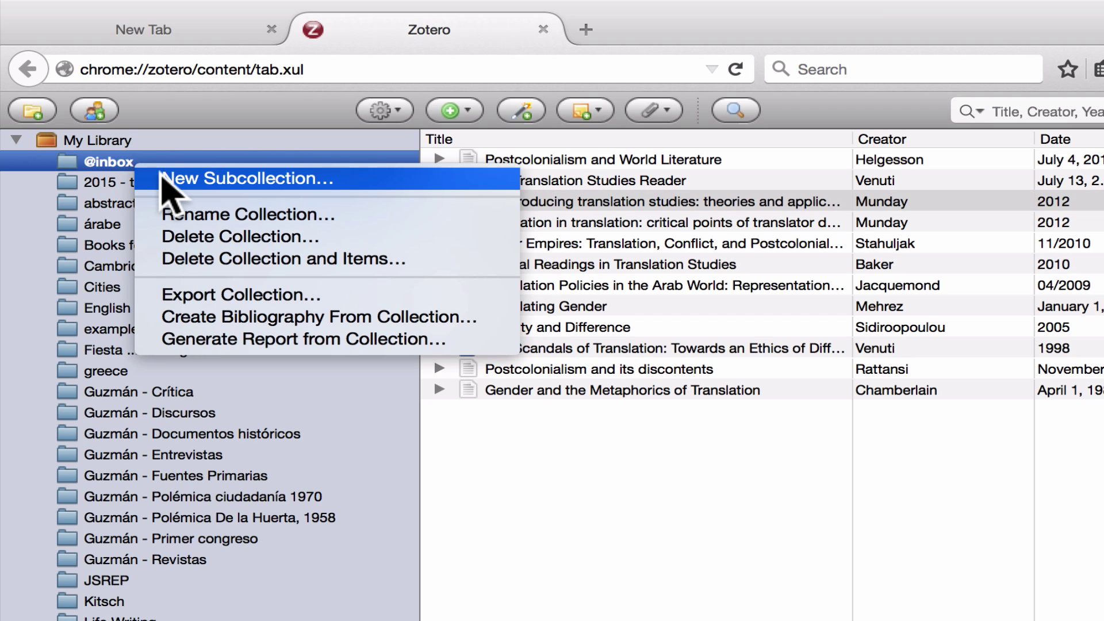
left_click(162, 178)
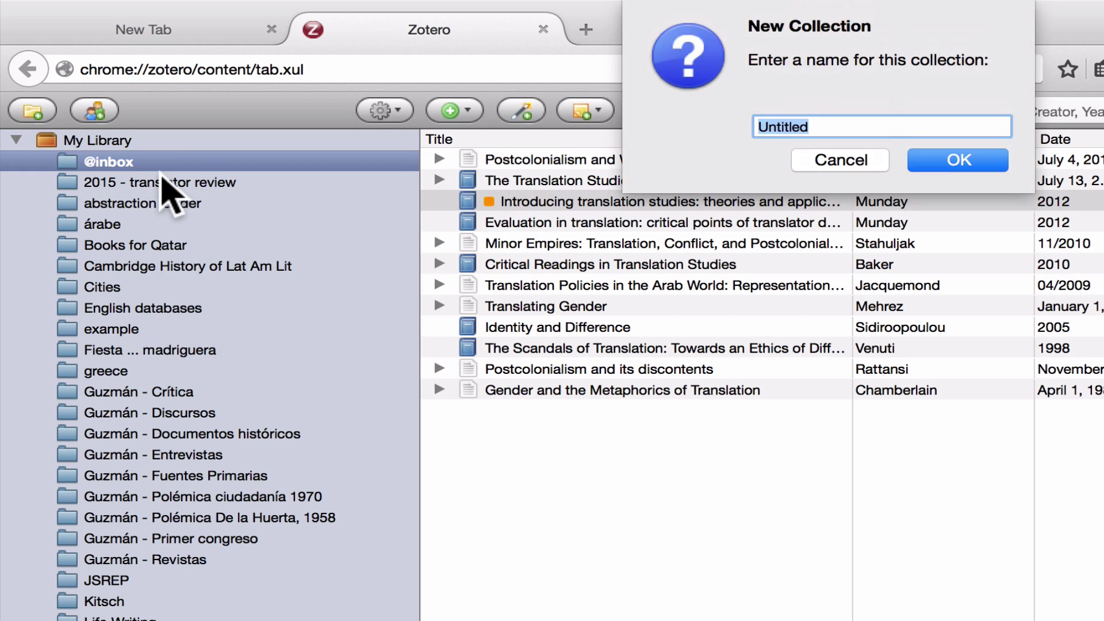
type("Annotated Rese")
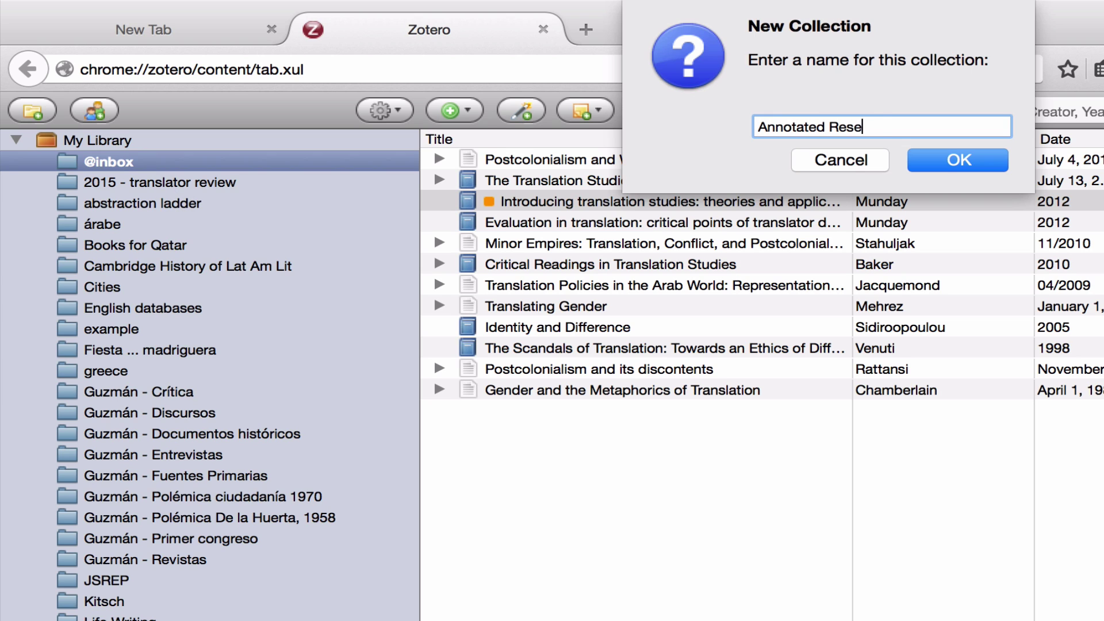
type("arch Bib")
key("Return")
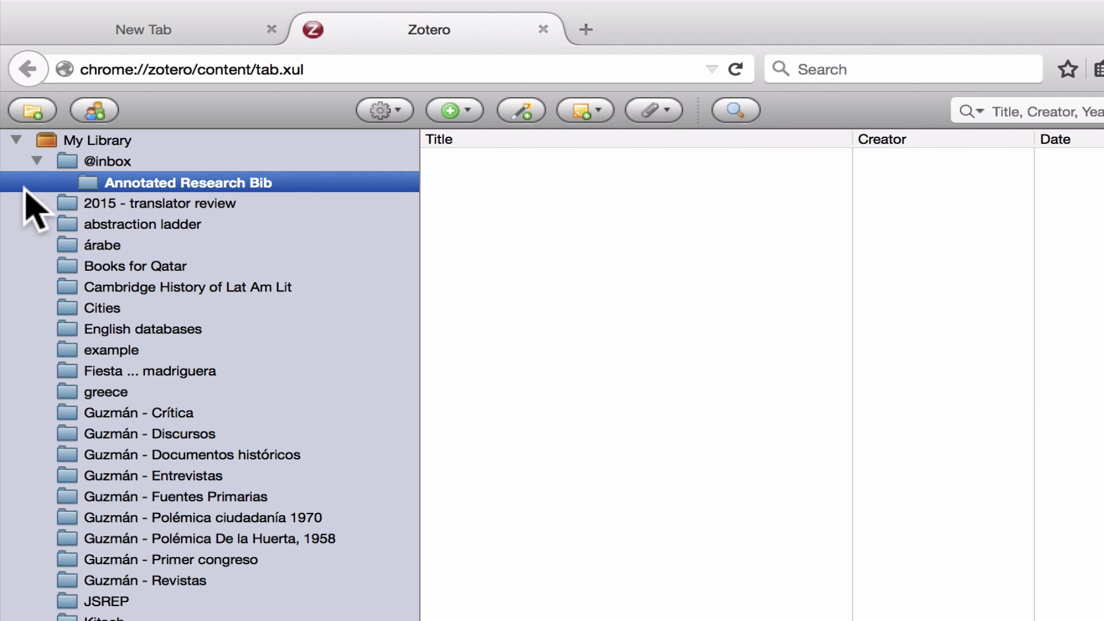
left_click(108, 162)
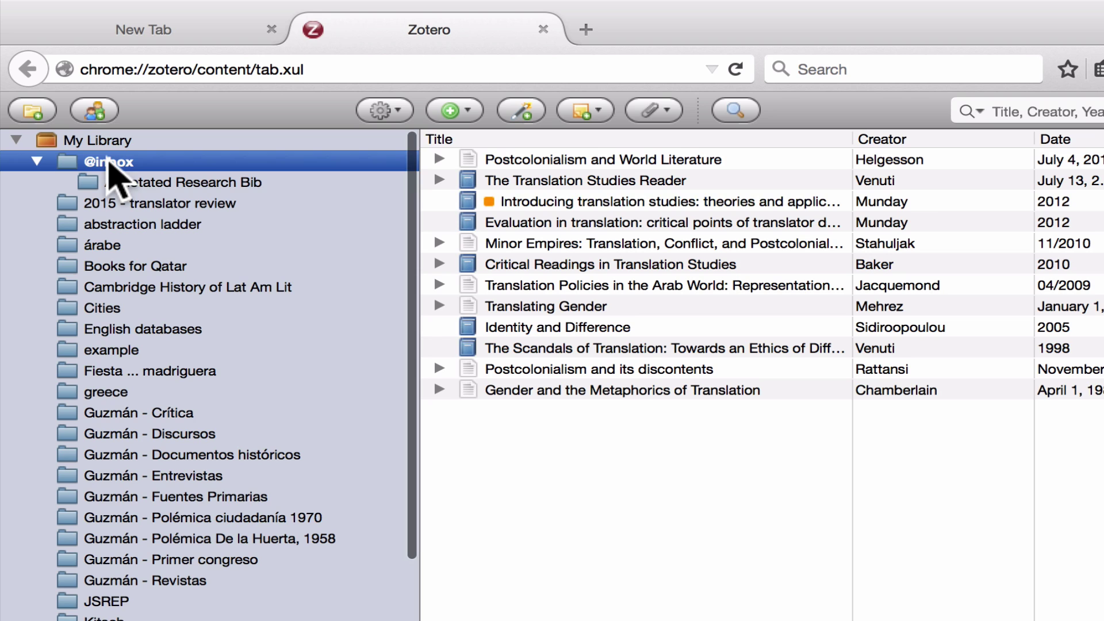
left_click_drag(543, 223, 222, 174)
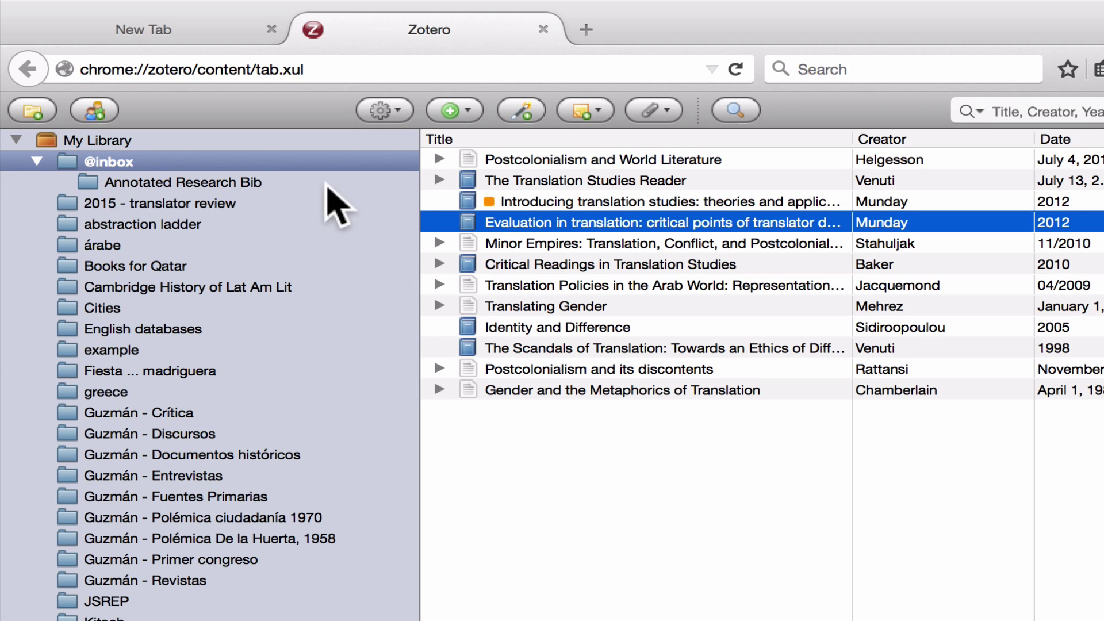
left_click(516, 180)
mouse_move(516, 179)
left_mouse_down()
mouse_move(247, 150)
mouse_move(227, 190)
mouse_move(278, 185)
mouse_move(212, 183)
left_mouse_up()
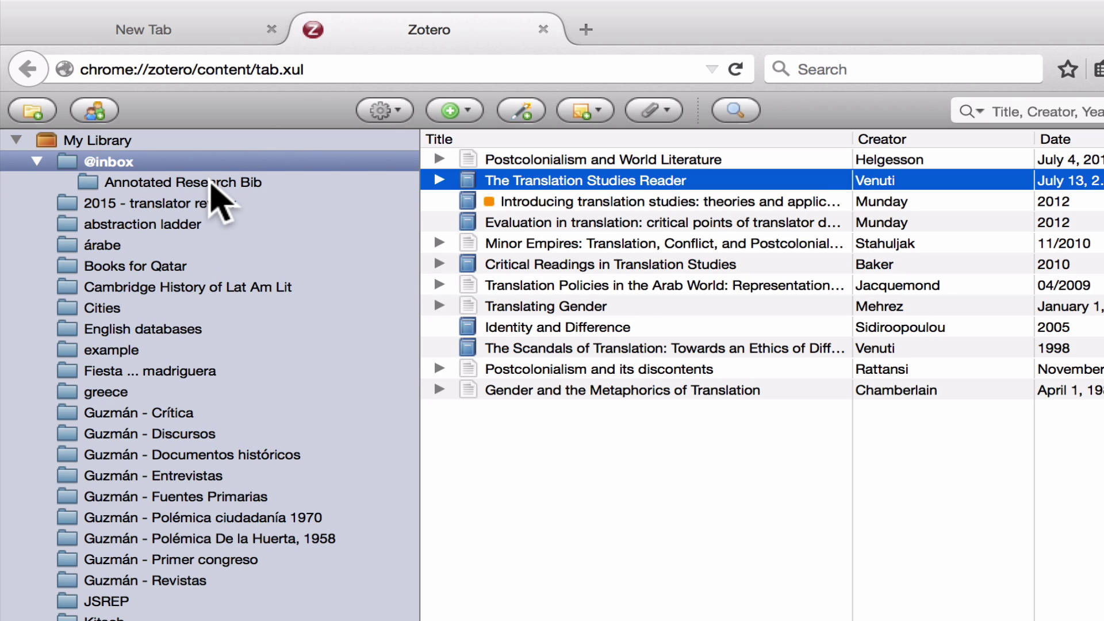
Step: From Annotated Research Bib, also file 'Evaluation in translation' under 2015 - translator review and Cities
left_click(212, 183)
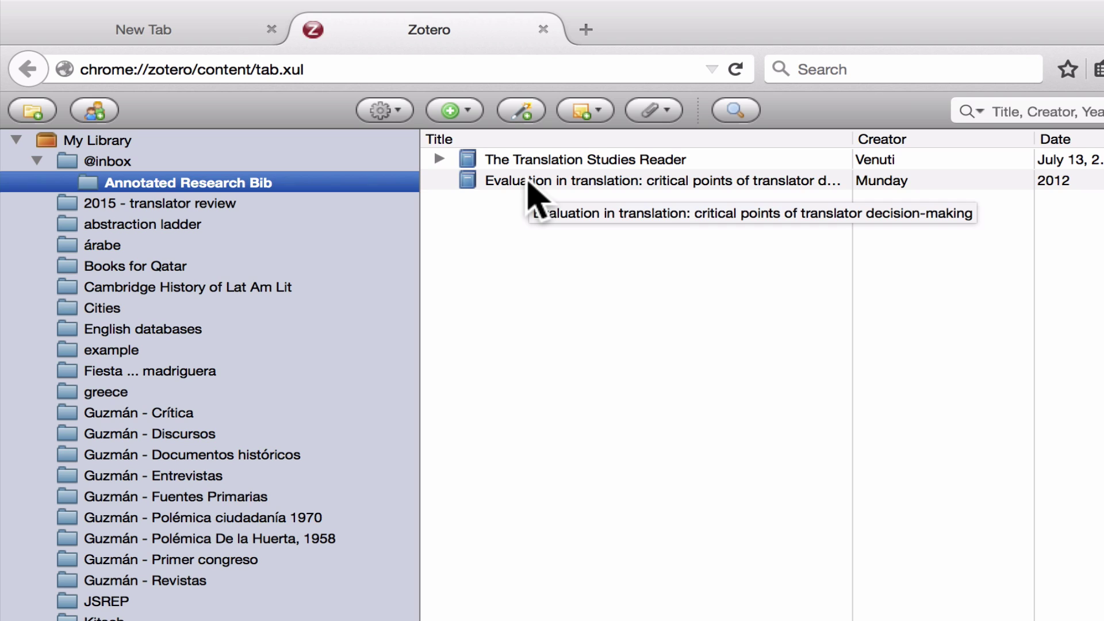
left_click(528, 181)
left_click_drag(258, 180, 282, 202)
left_click_drag(540, 182, 109, 306)
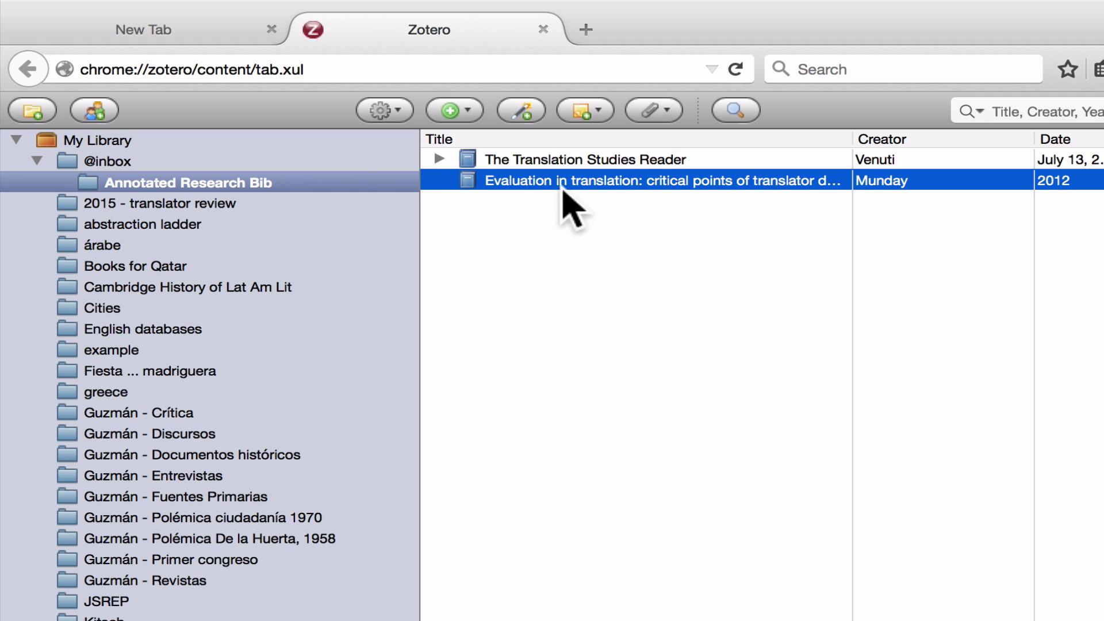
right_click(213, 193)
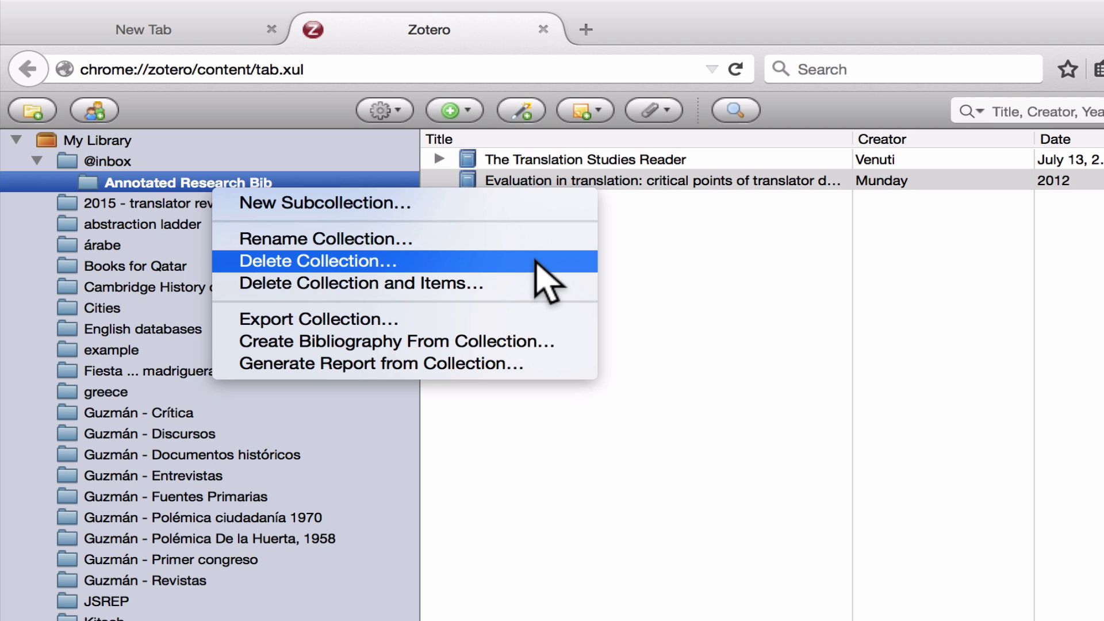
left_click(535, 261)
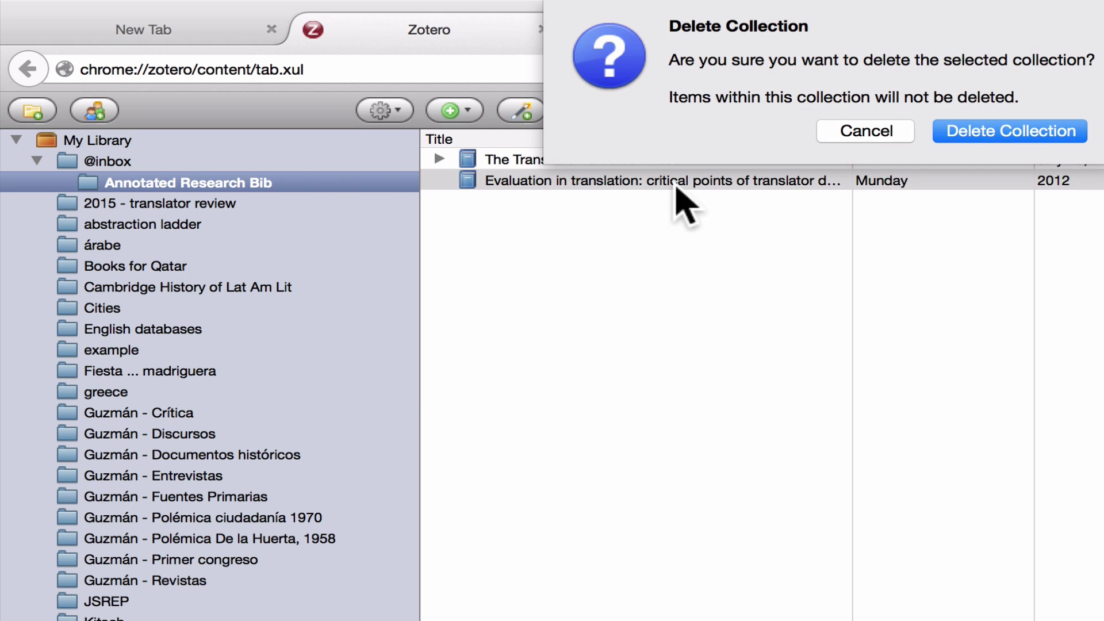
left_click(978, 137)
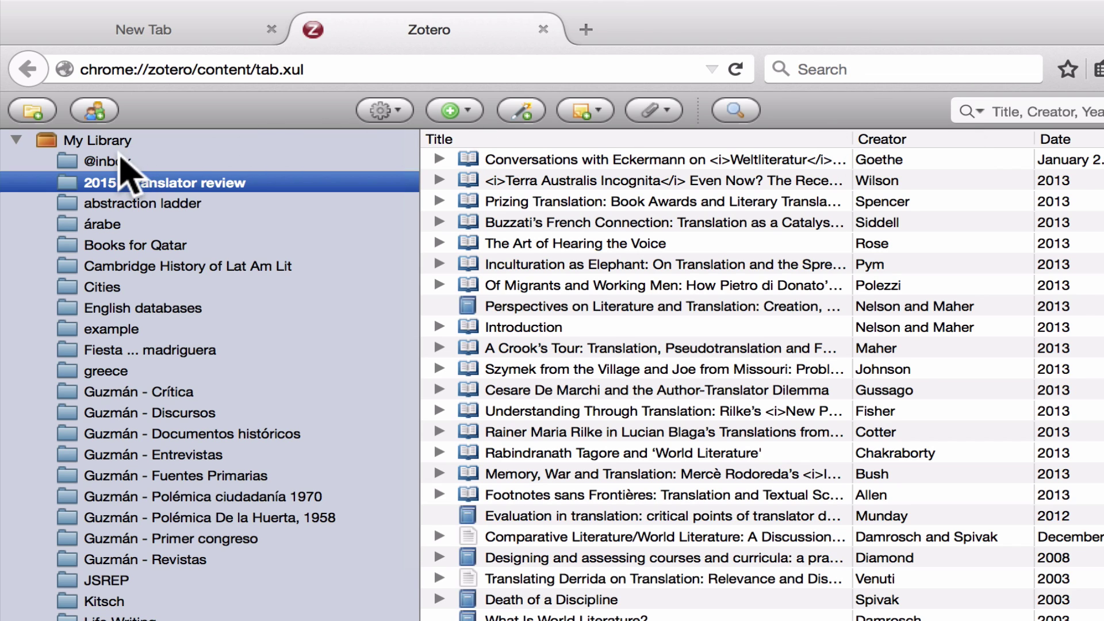
left_click(124, 164)
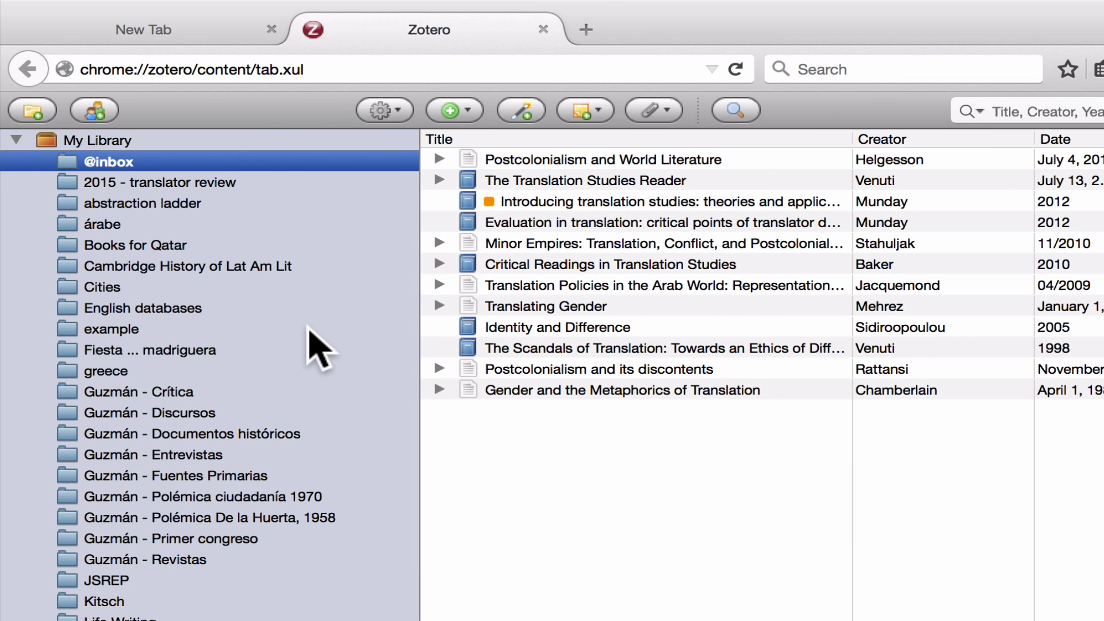
scroll(309, 329, "down", 10)
scroll(308, 327, "down", 5)
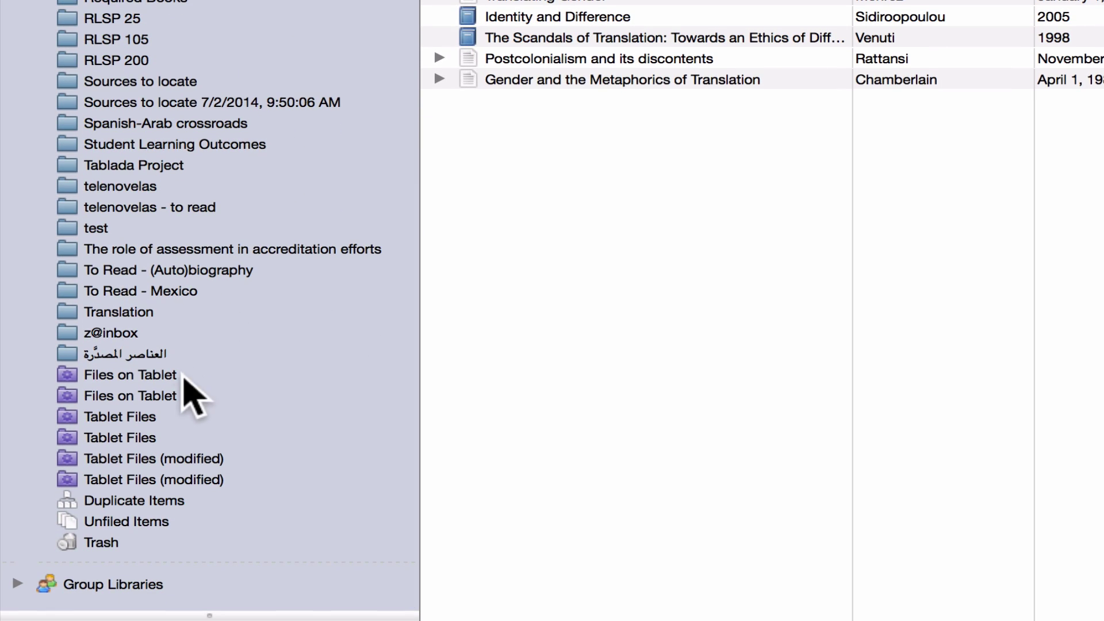
scroll(92, 501, "up", 4)
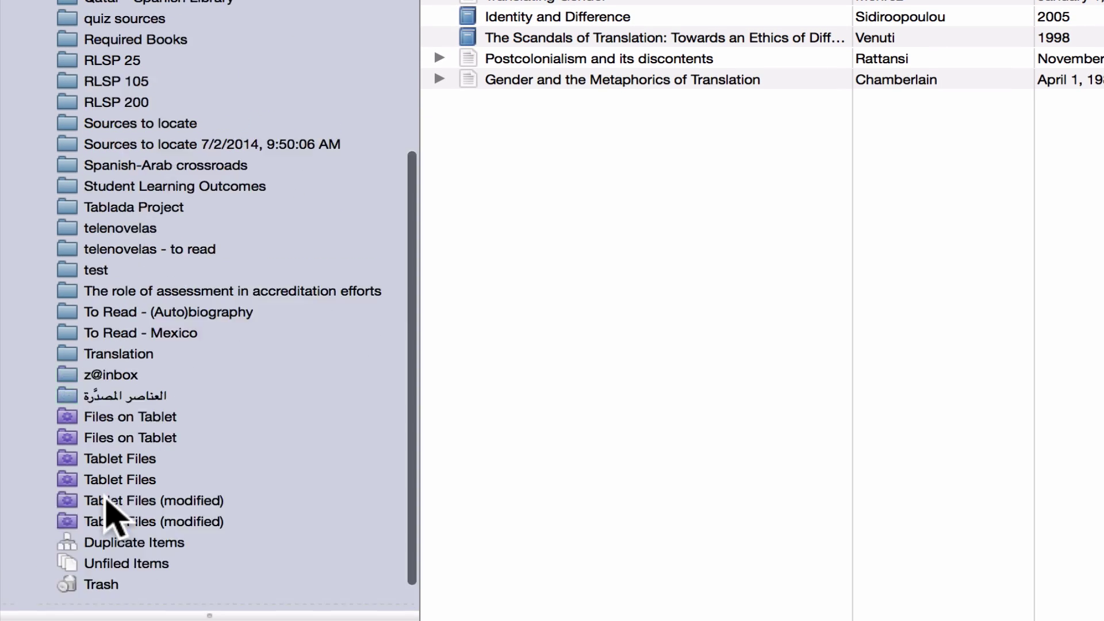
scroll(115, 500, "down", 4)
left_click(124, 500)
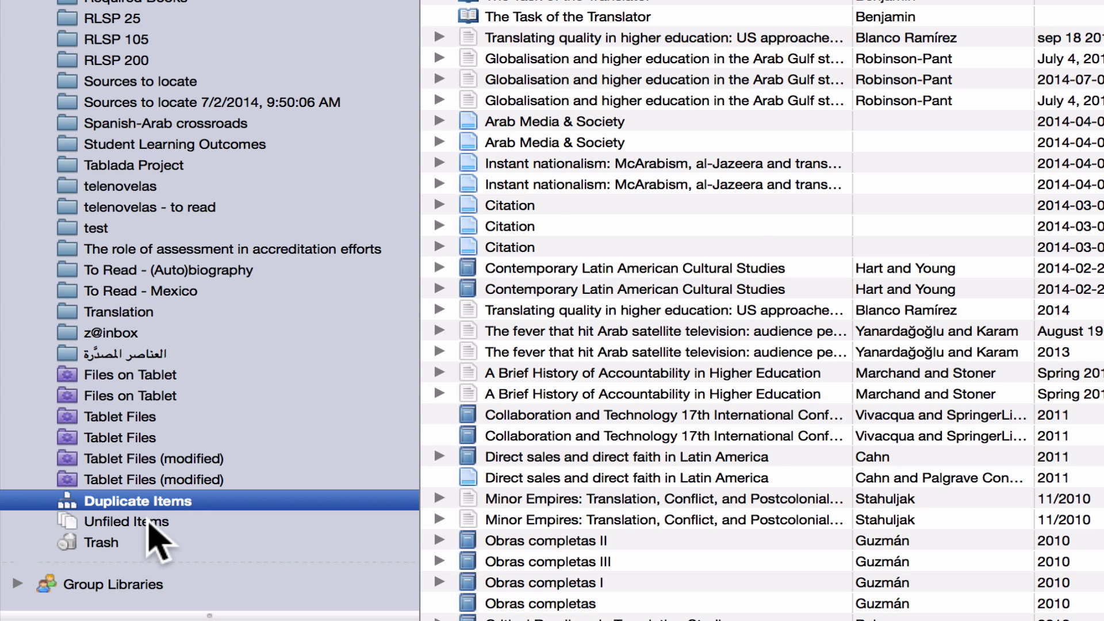
left_click(151, 522)
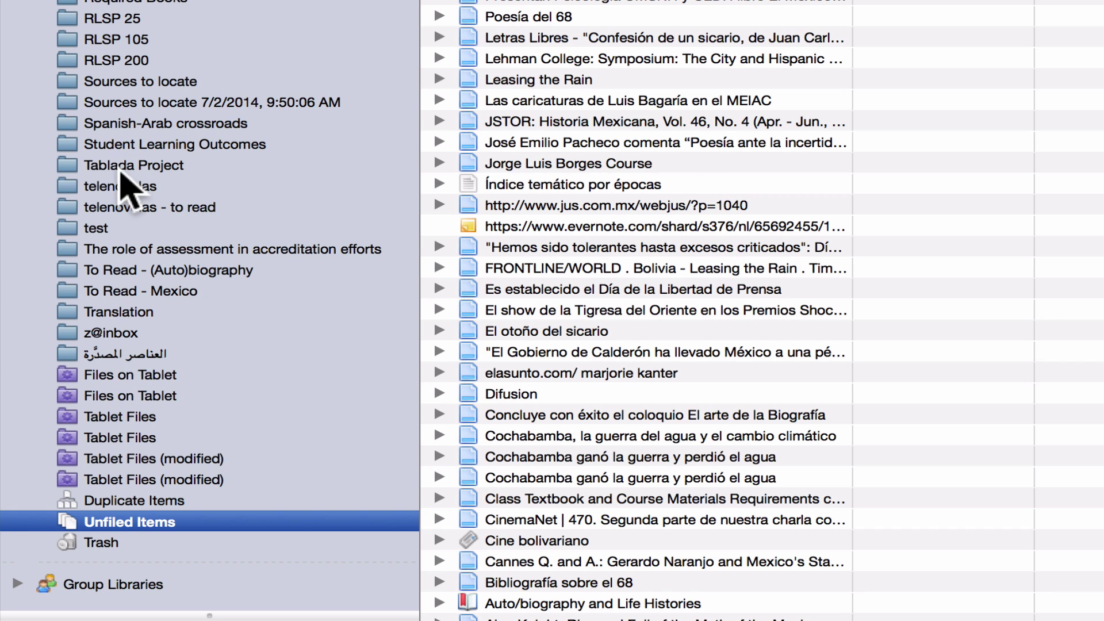
left_click(105, 543)
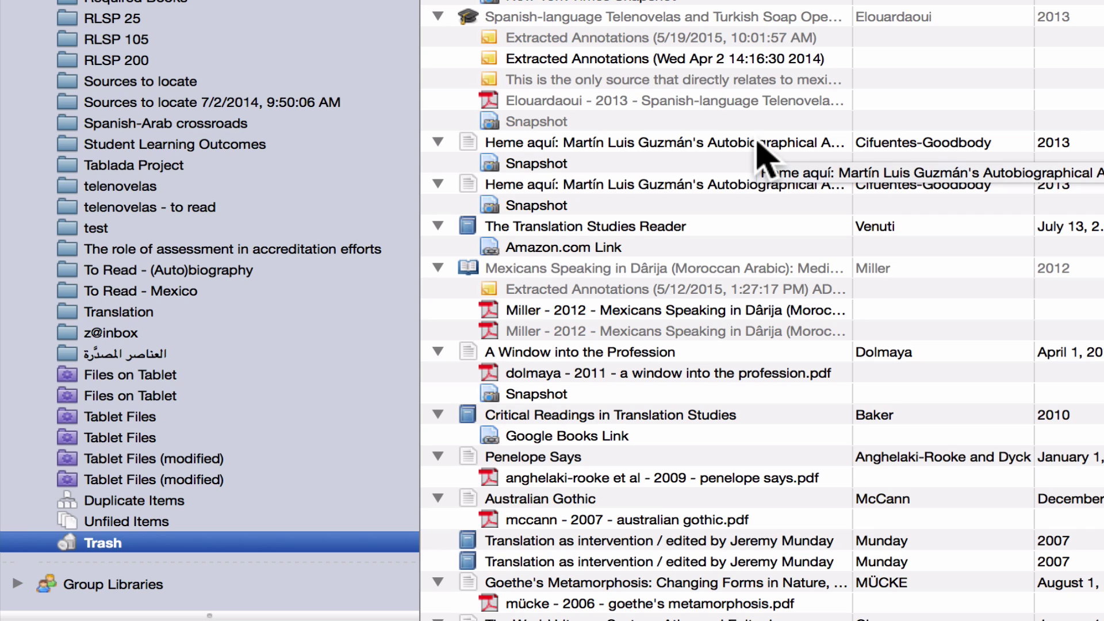
scroll(382, 104, "up", 15)
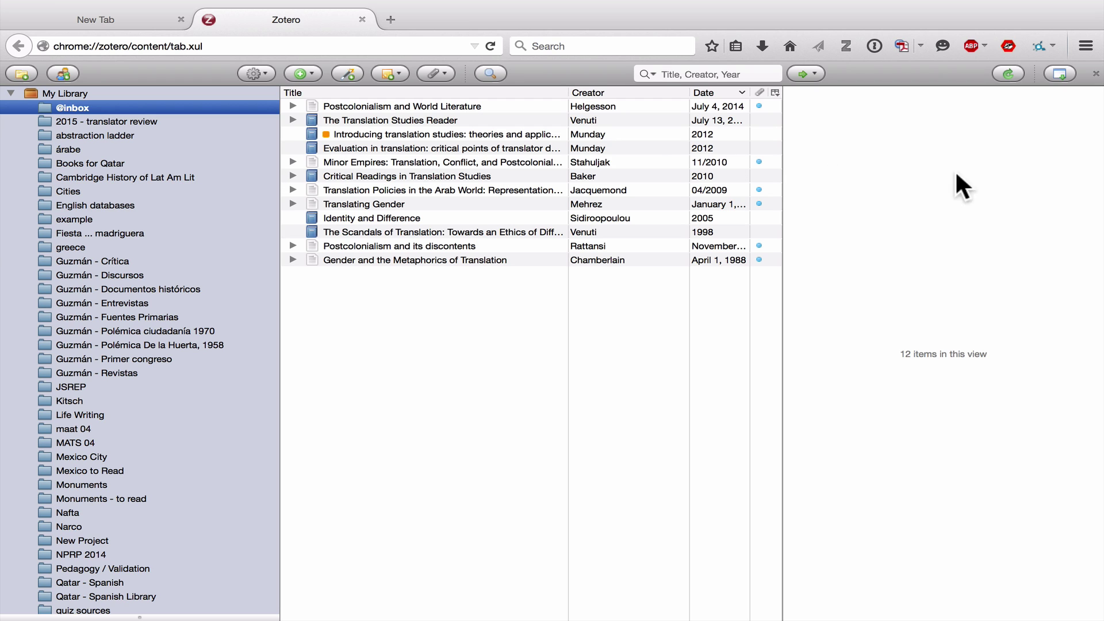
Step: Select 'Translating Gender' to show its tags: bordieu, egypt, gender and Translation
left_click(389, 203)
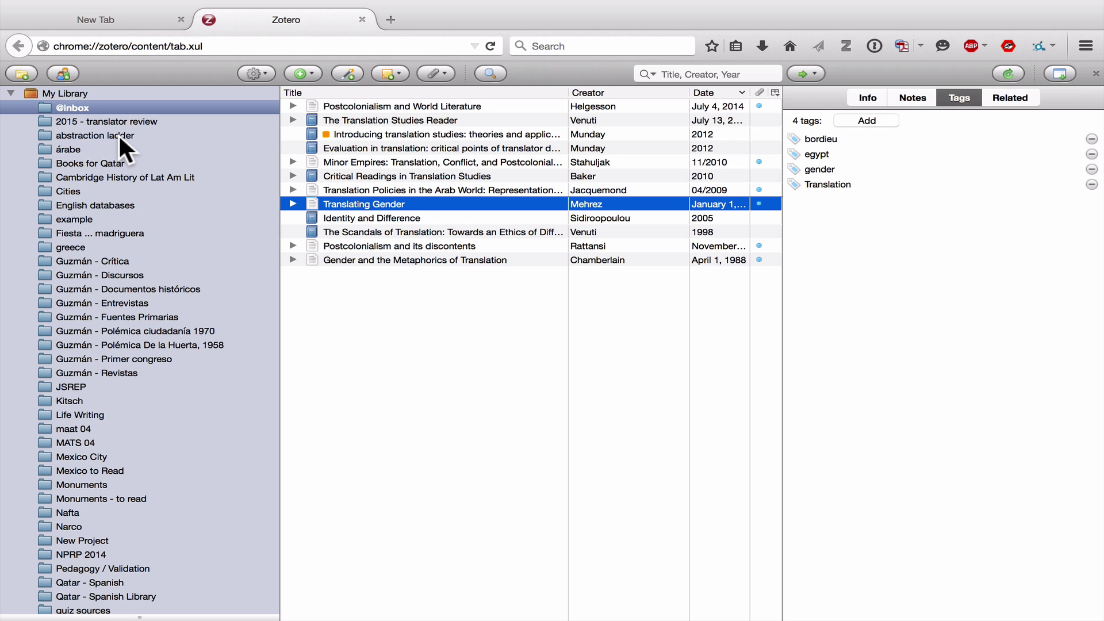
left_click(117, 105)
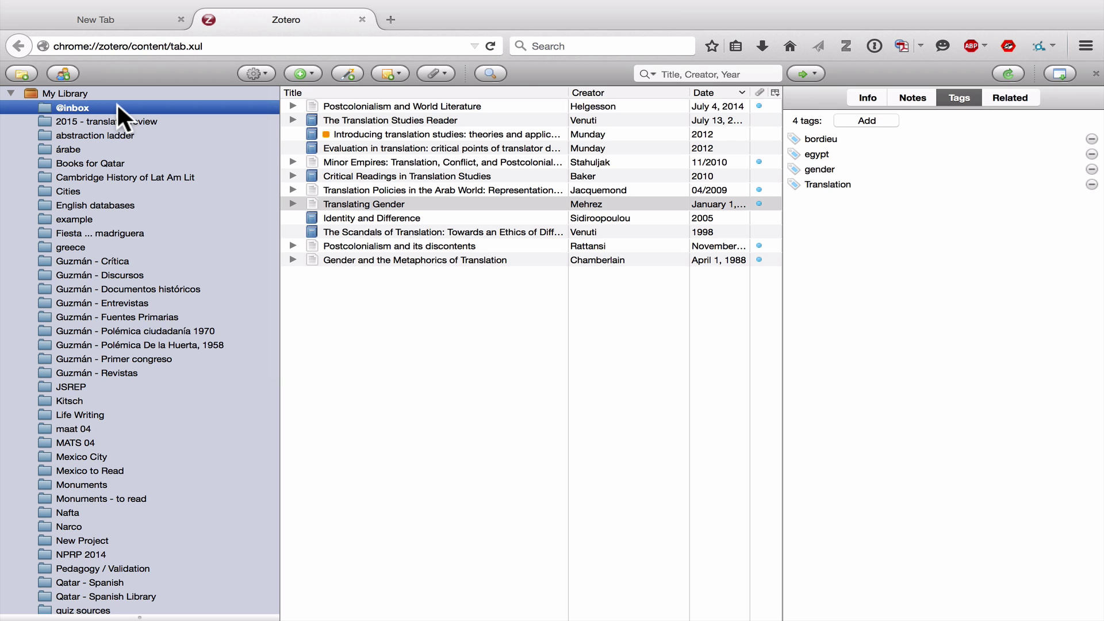
left_click(117, 118)
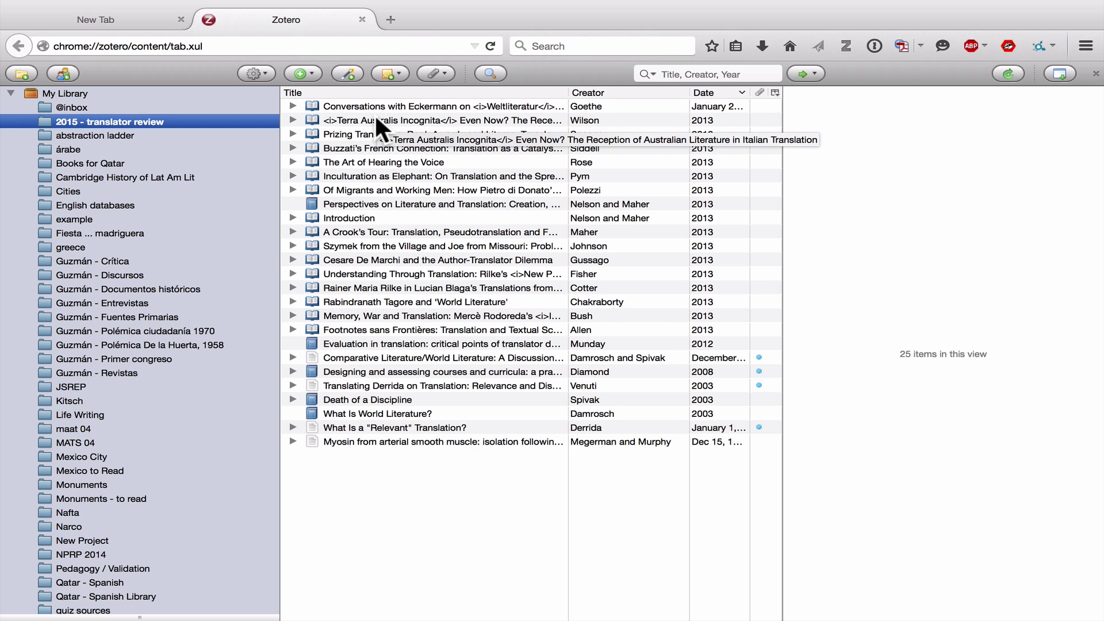
left_click(84, 109)
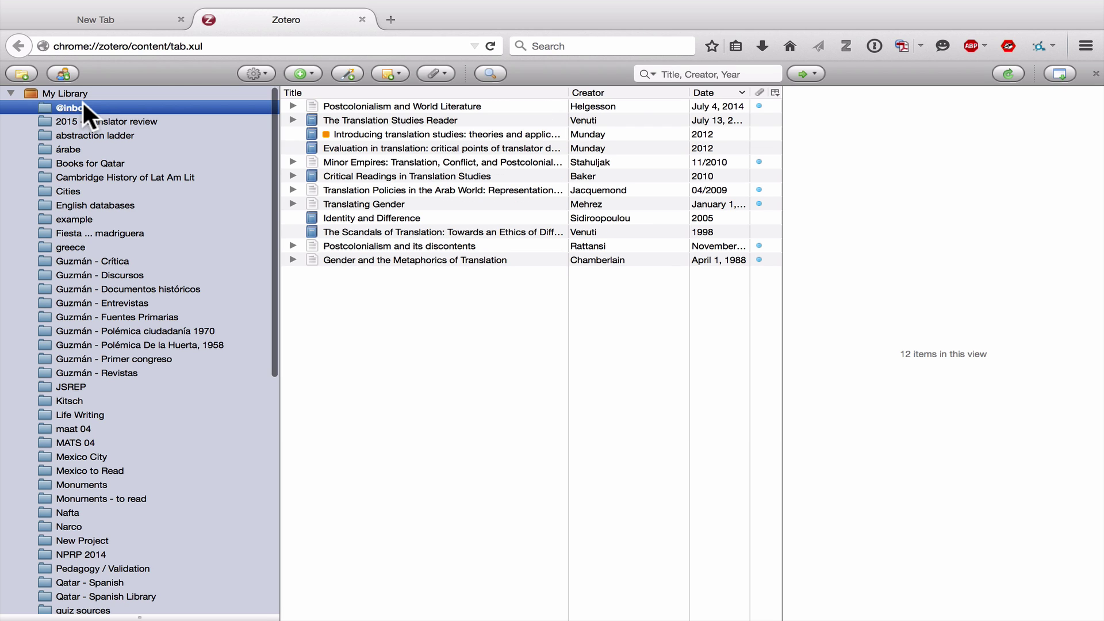
left_click(394, 203)
left_click(908, 183)
key("Return")
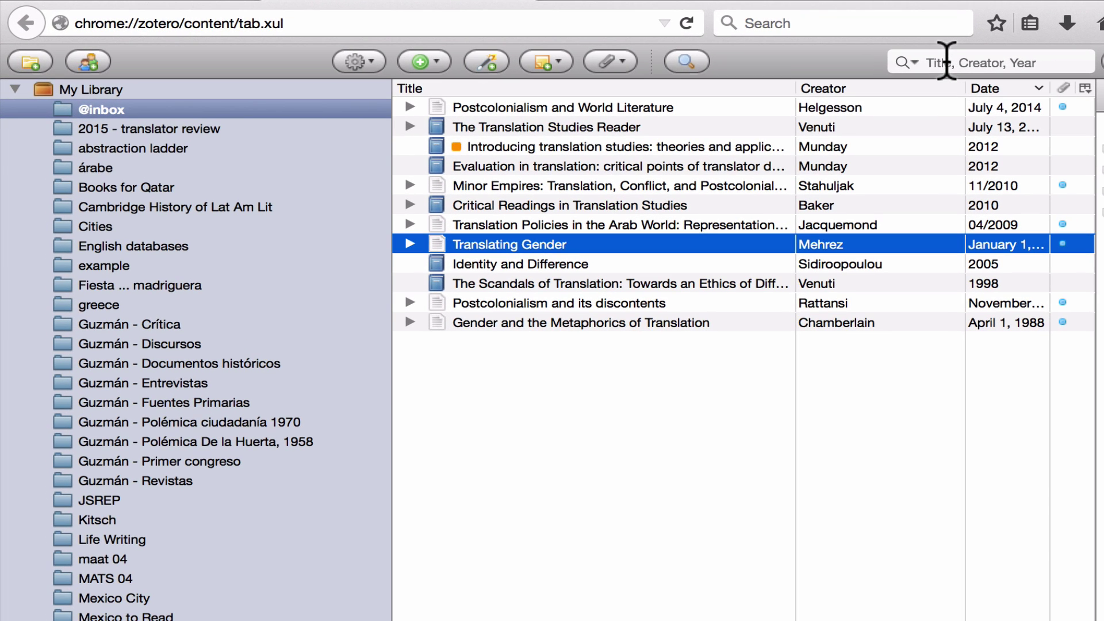
left_click(946, 61)
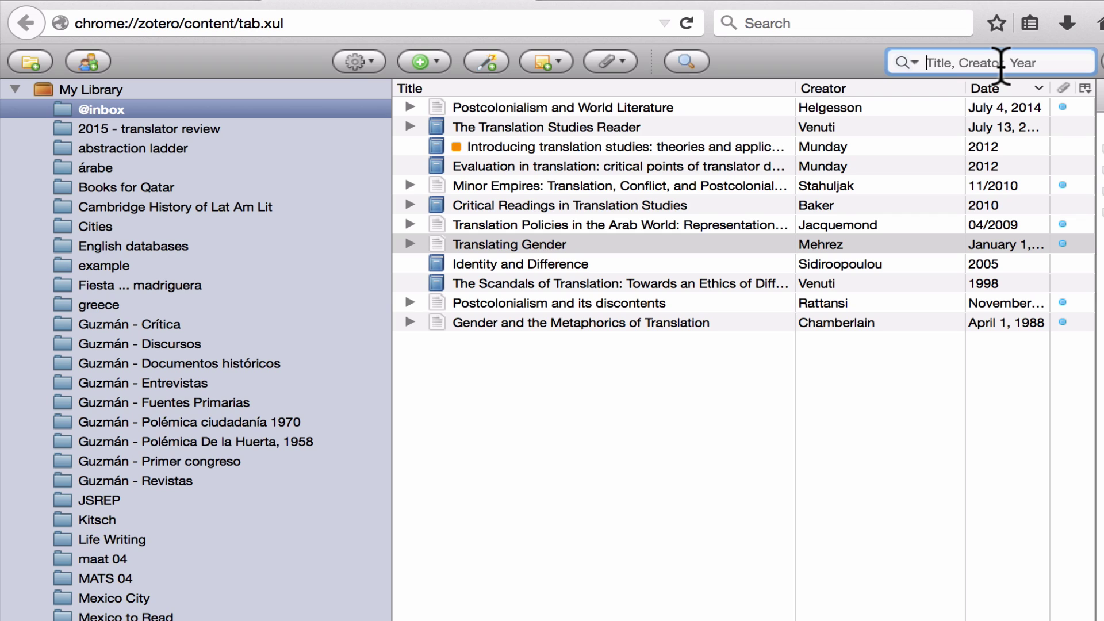
type("baker")
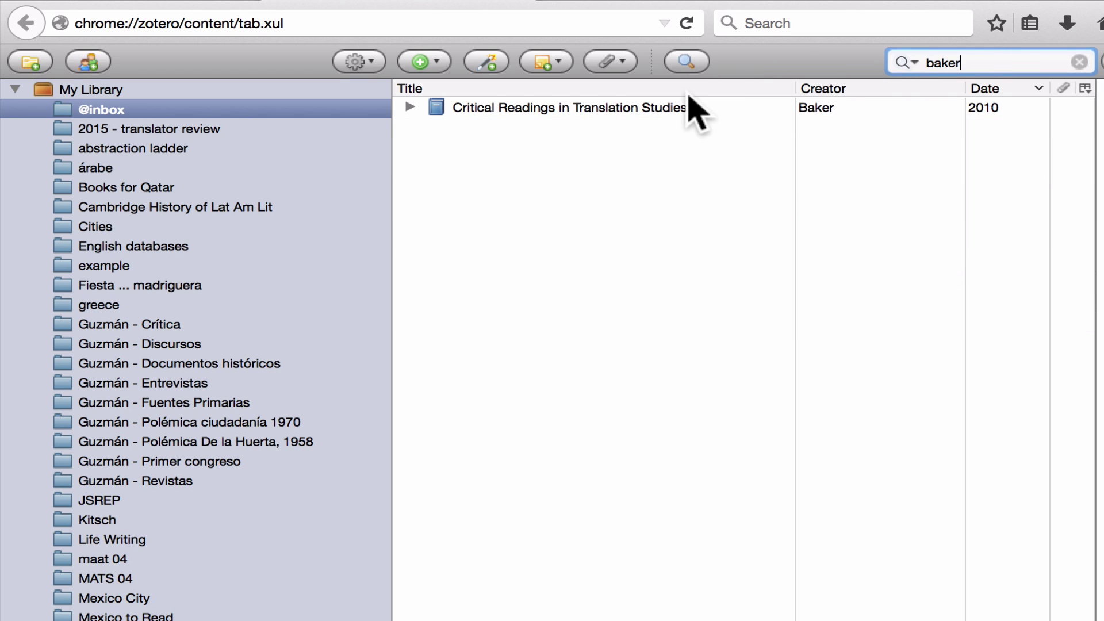
left_click(1079, 63)
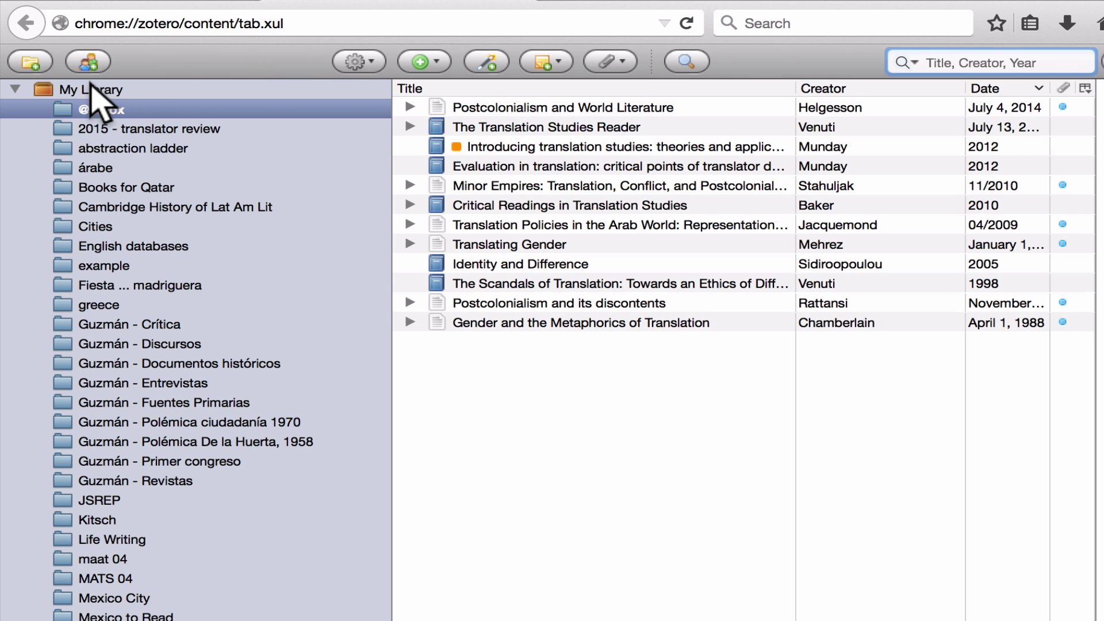
left_click(92, 90)
left_click(970, 60)
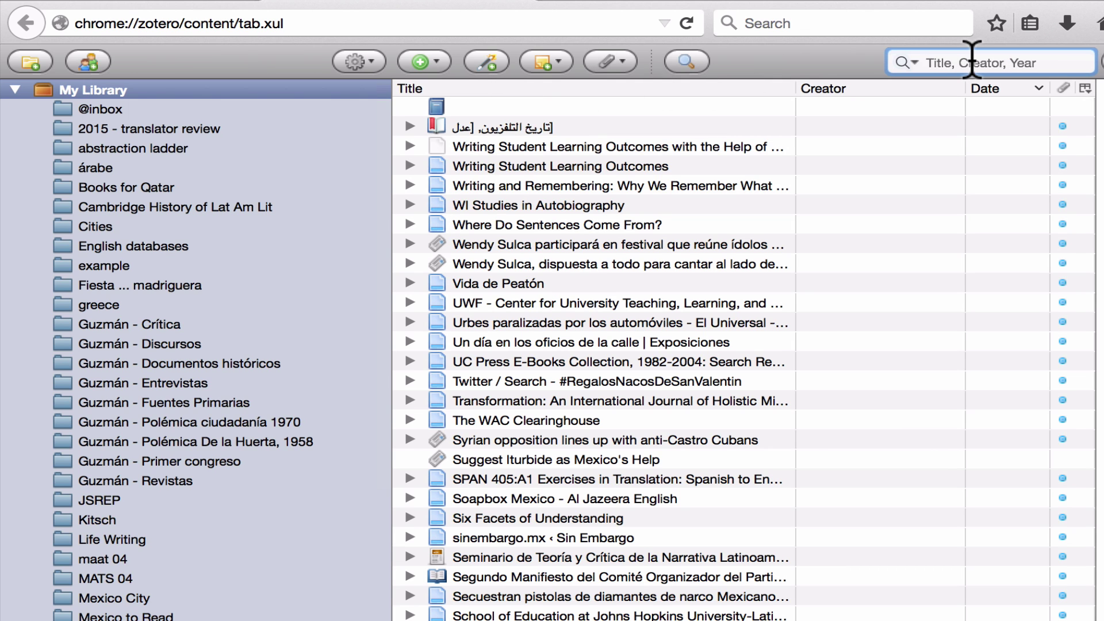
type("baker")
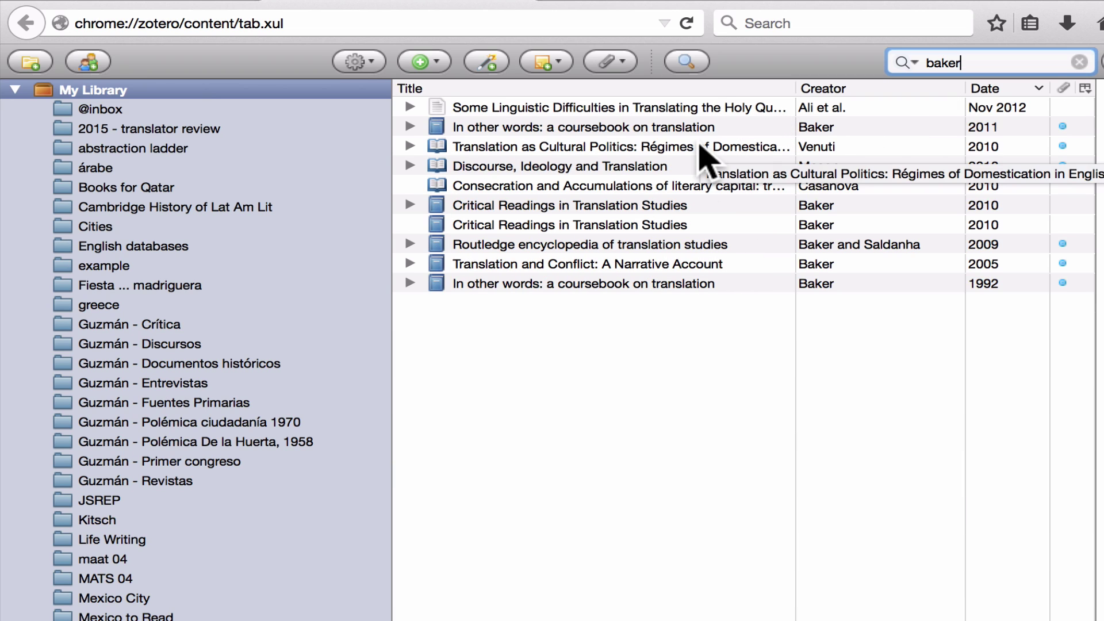
left_click(151, 109)
left_click(958, 60)
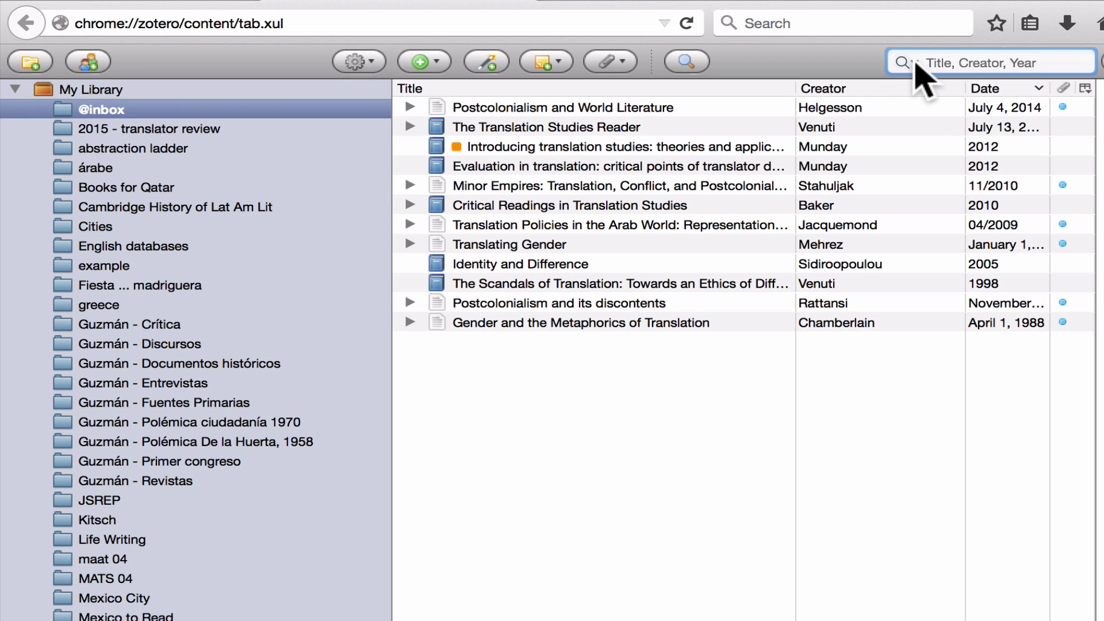
Step: Switch the quick search mode to All Fields & Tags, then to Everything
left_click(914, 64)
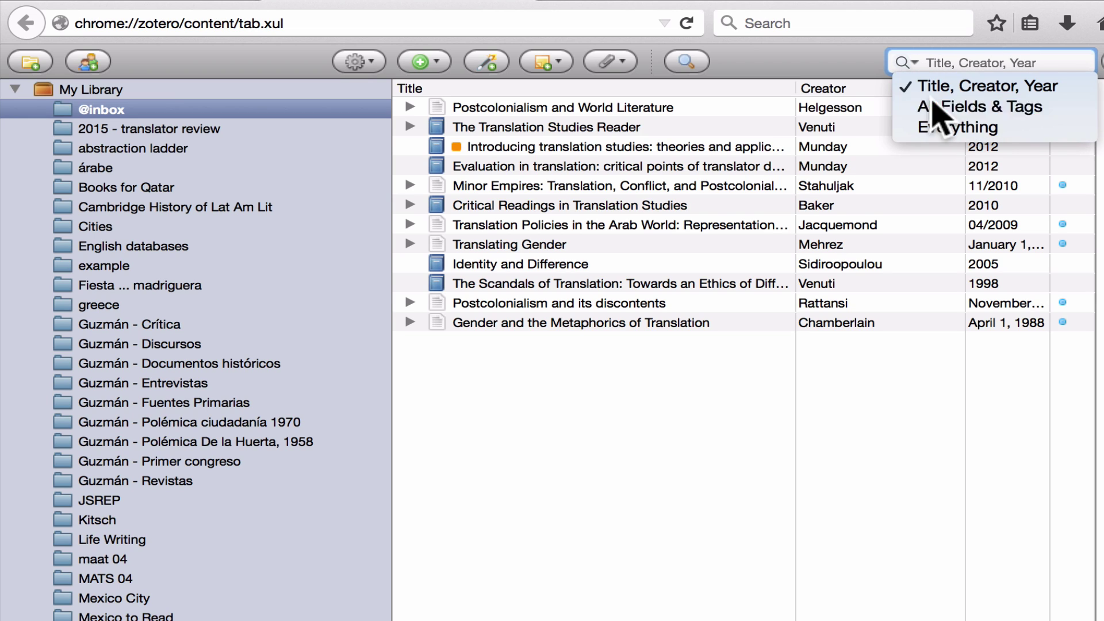
left_click(939, 108)
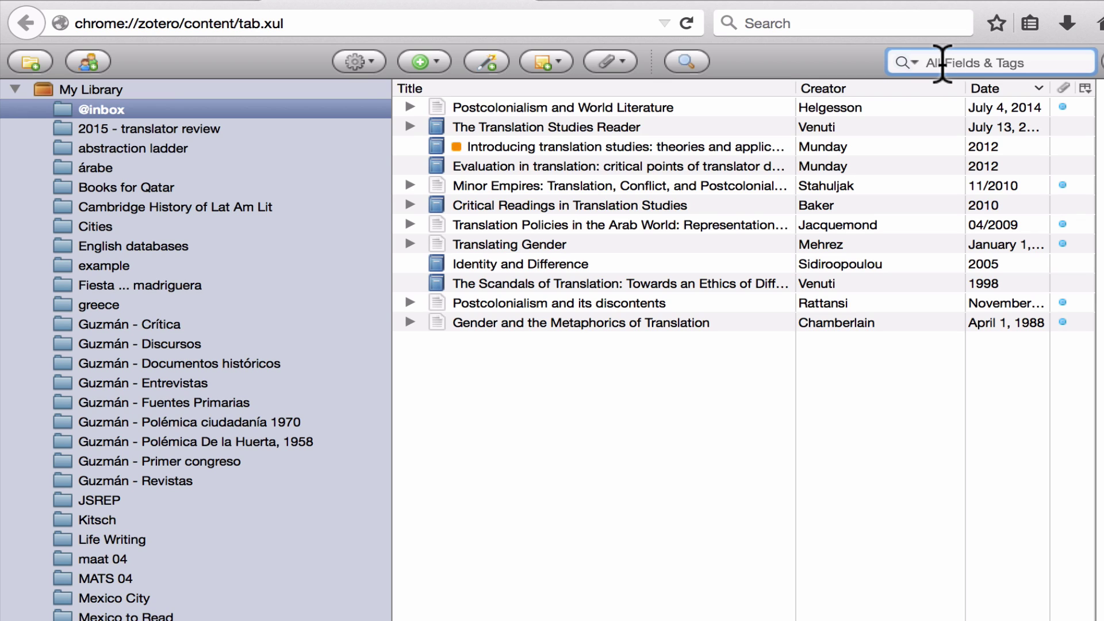
left_click(910, 63)
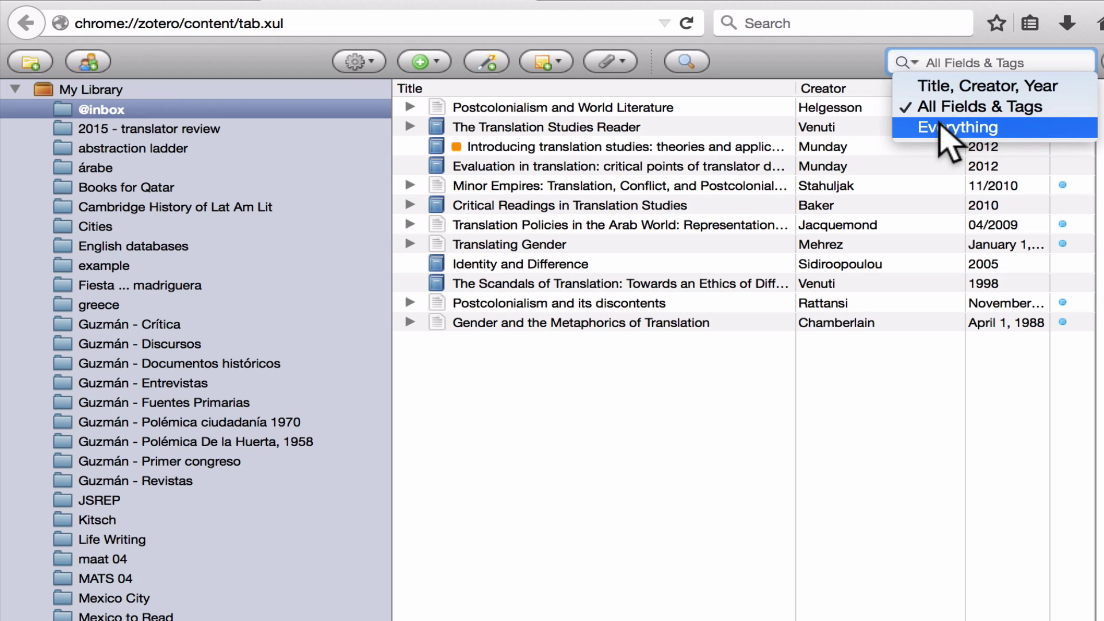
left_click(949, 128)
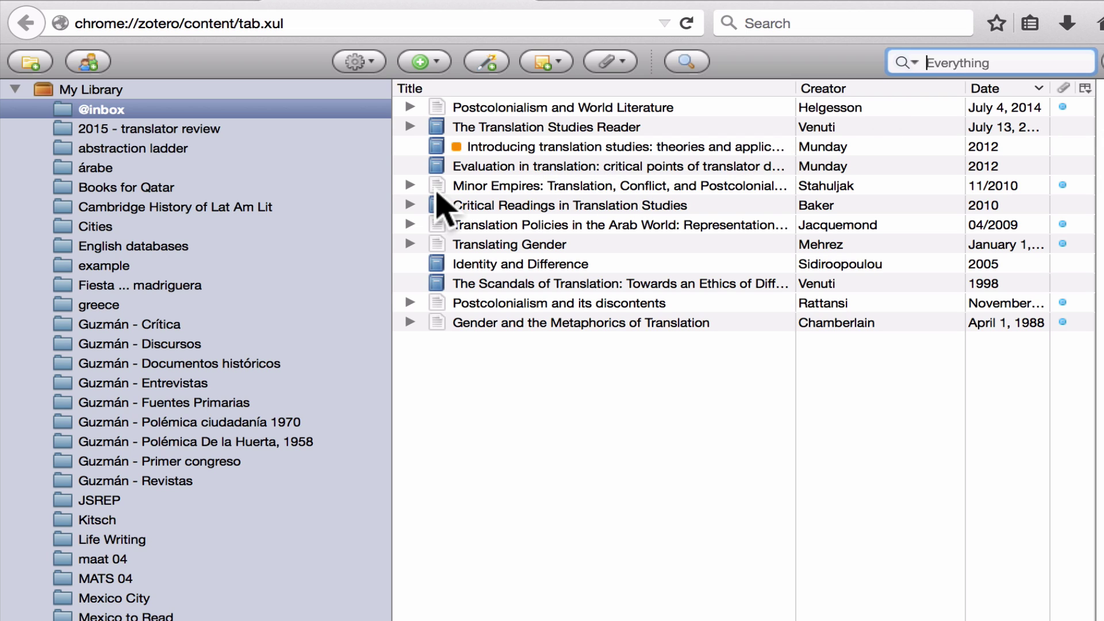
Step: Expand attachments of Minor Empires, Translation Policies, Translating Gender and Postcolonialism, then show My Library
left_click(409, 185)
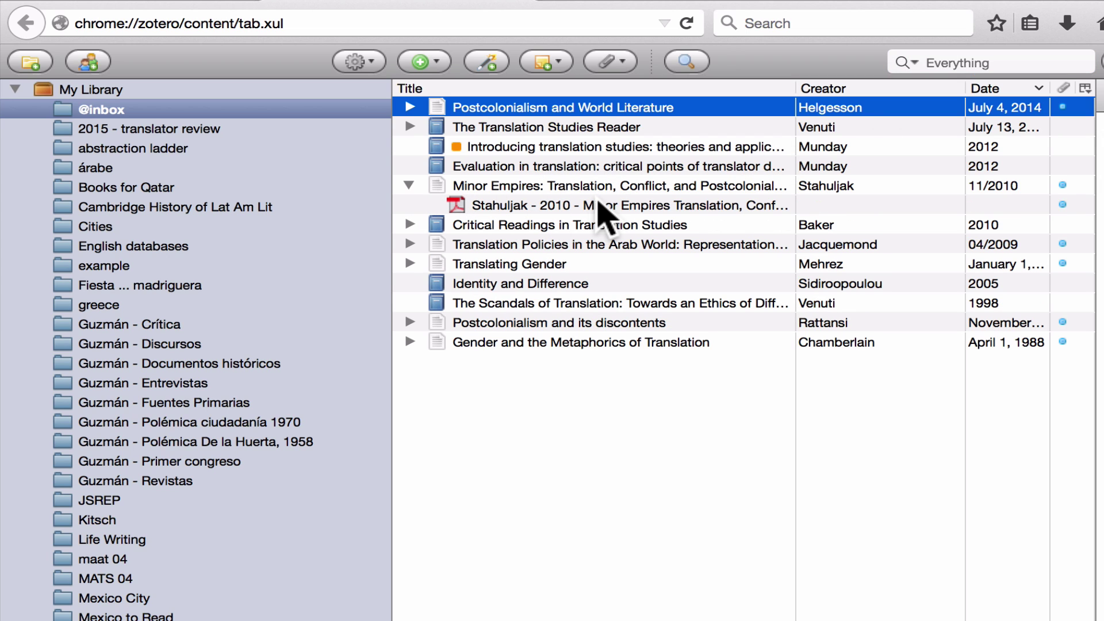
left_click(409, 244)
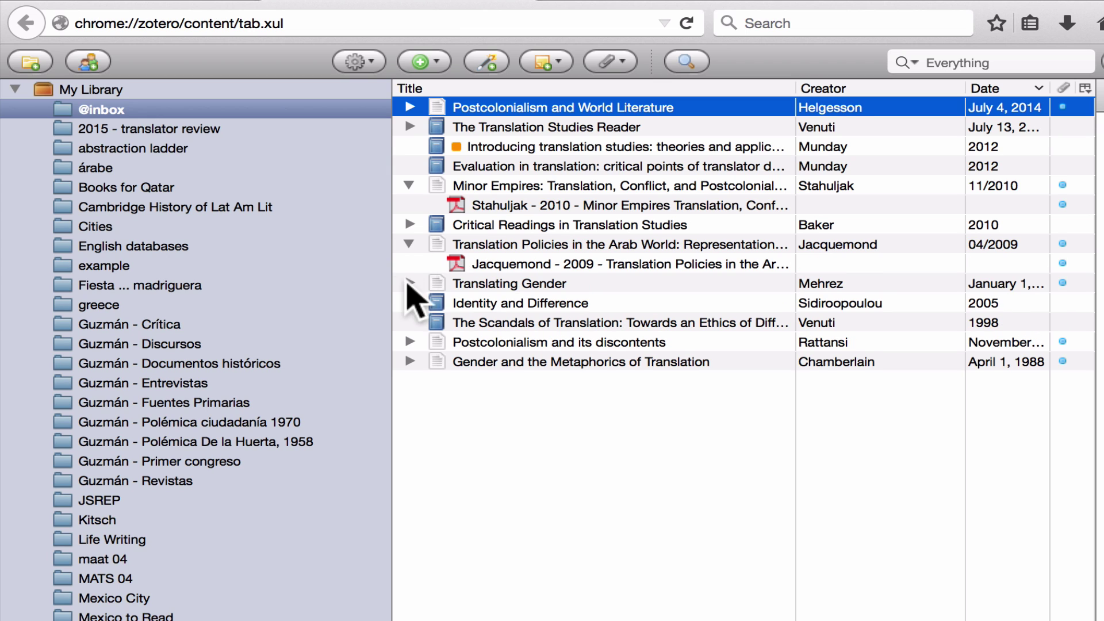
left_click(409, 283)
left_click(409, 361)
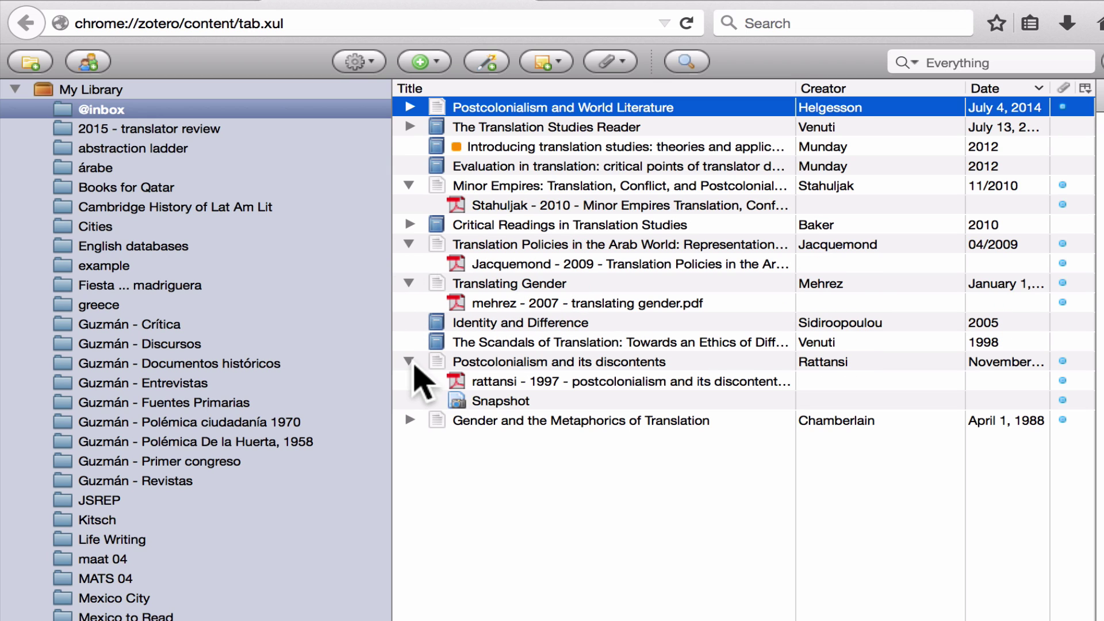
left_click(505, 398)
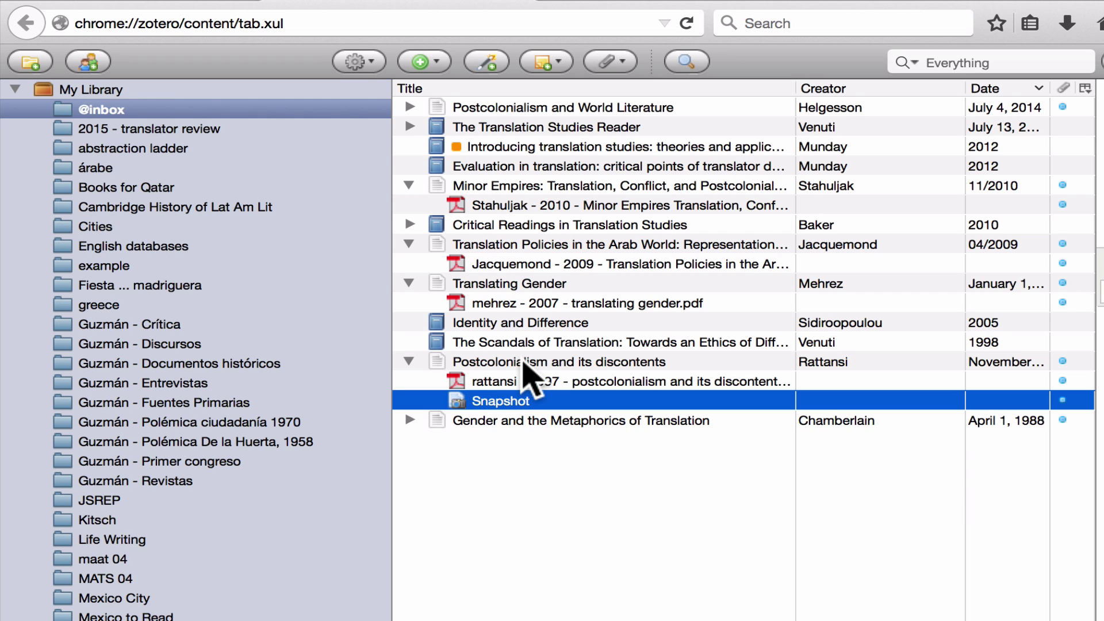
left_click(111, 91)
Step: Search the whole library for 'gender' in Everything mode and inspect the Sywenky and Malena PDFs
left_click(955, 63)
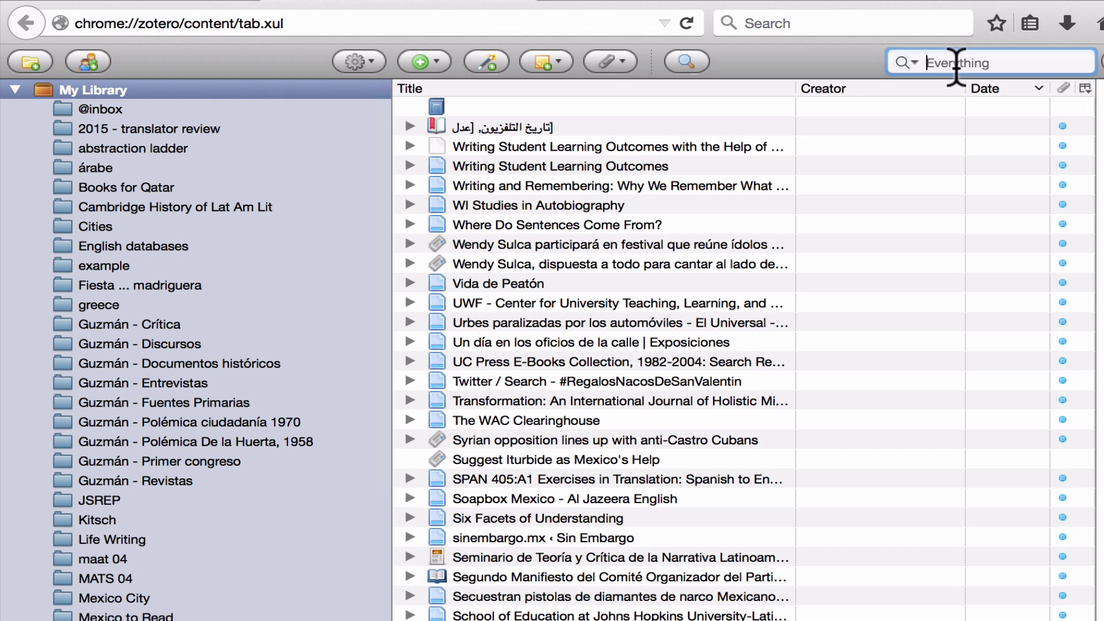
type("gen")
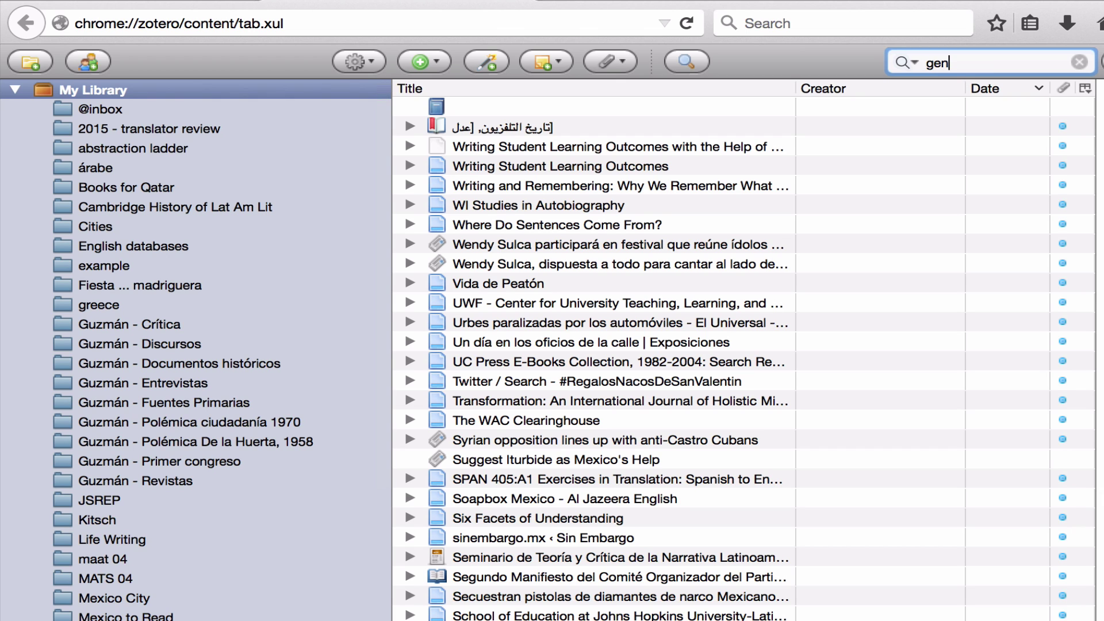
type("dre")
key("BackSpace")
key("BackSpace")
type("er")
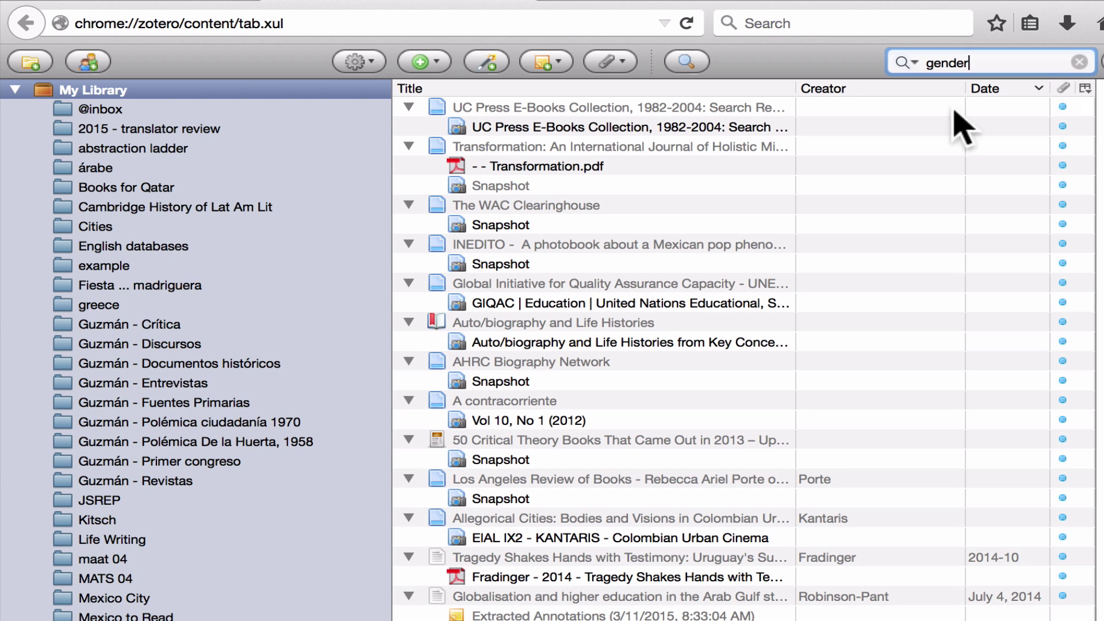
scroll(629, 285, "down", 7)
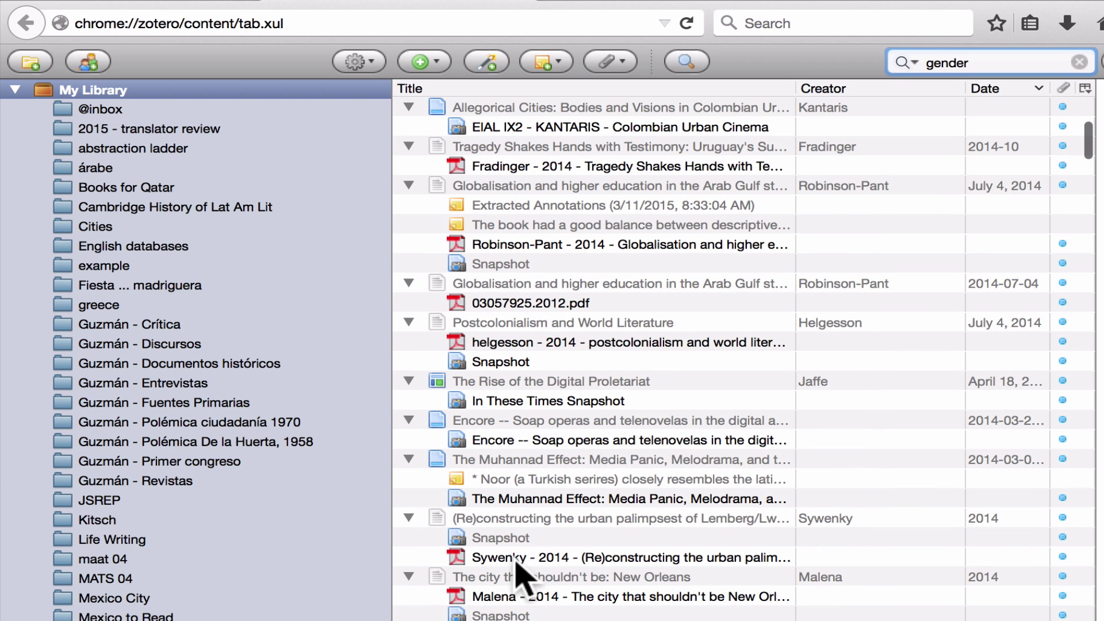
left_click(520, 559)
left_click(521, 598)
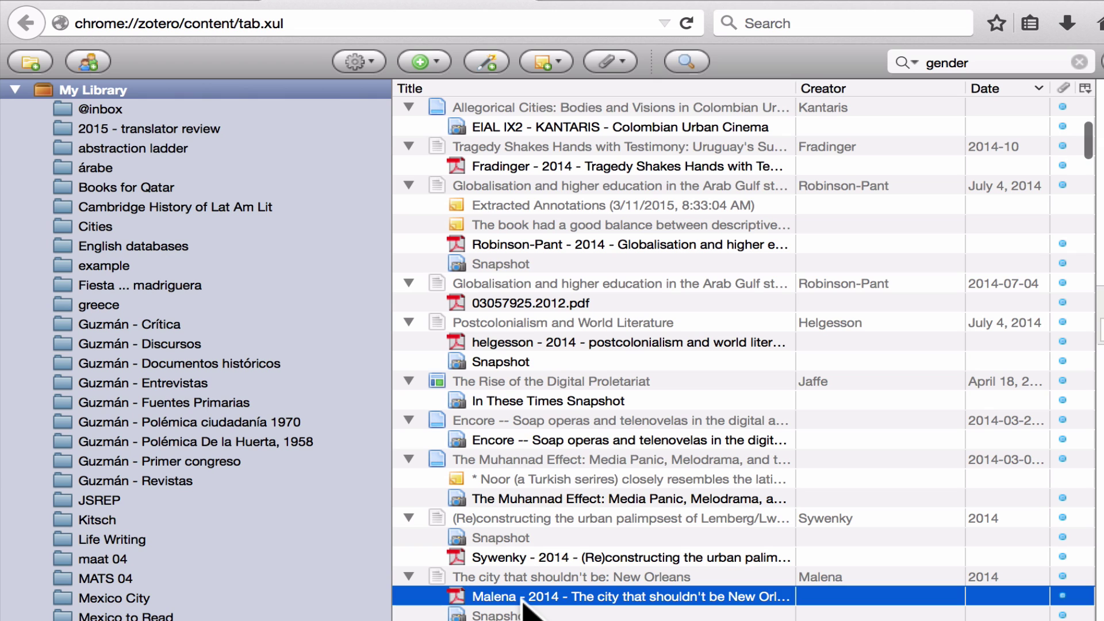
left_click(1079, 62)
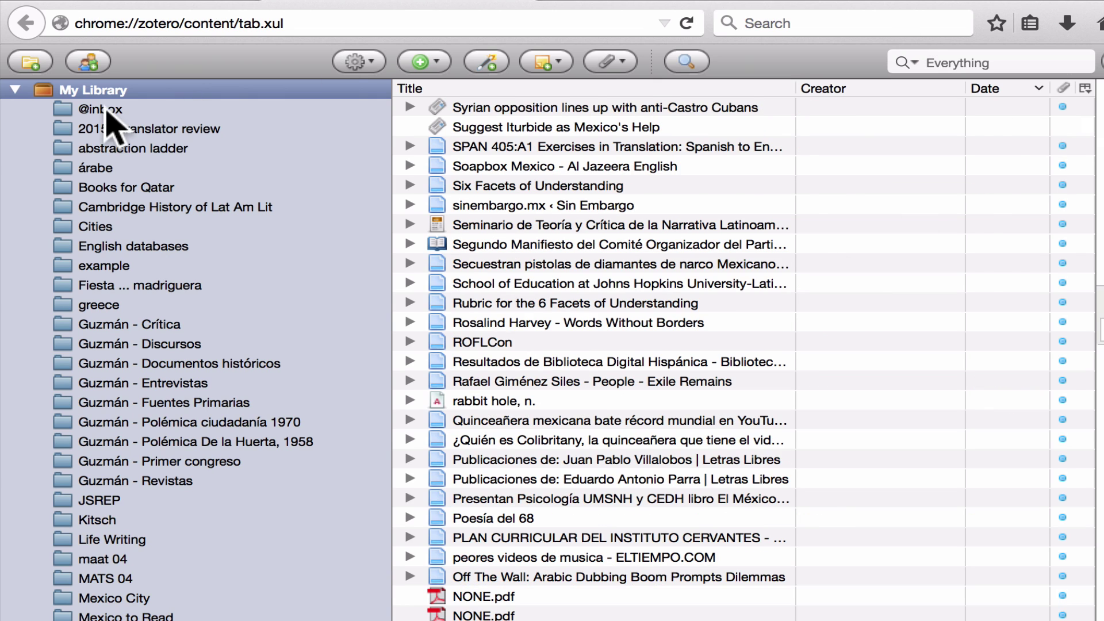
left_click(109, 110)
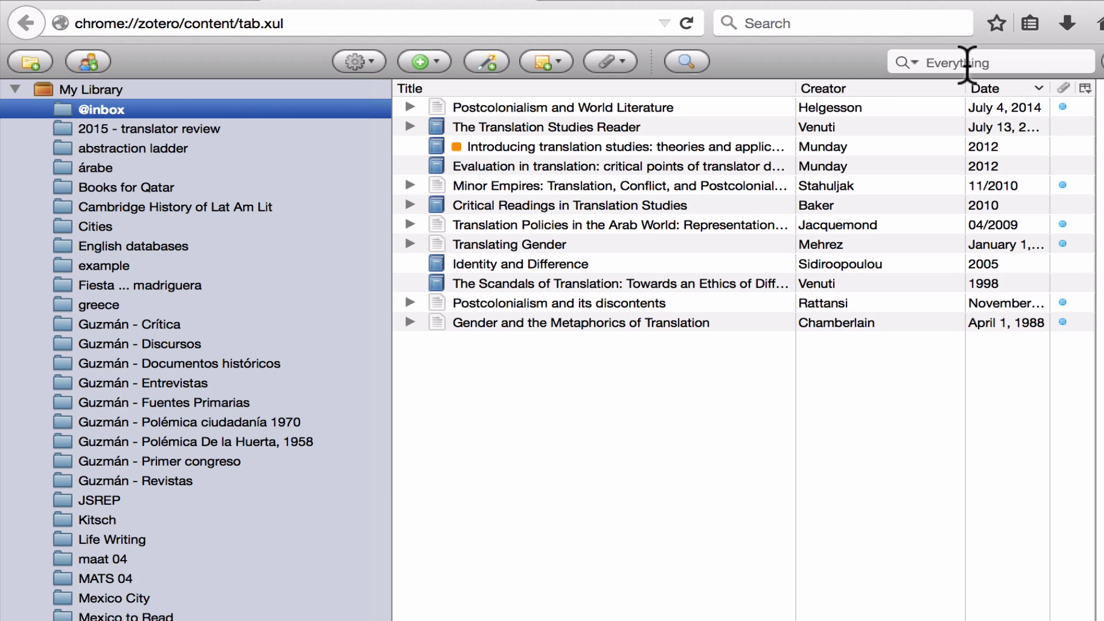
left_click(966, 64)
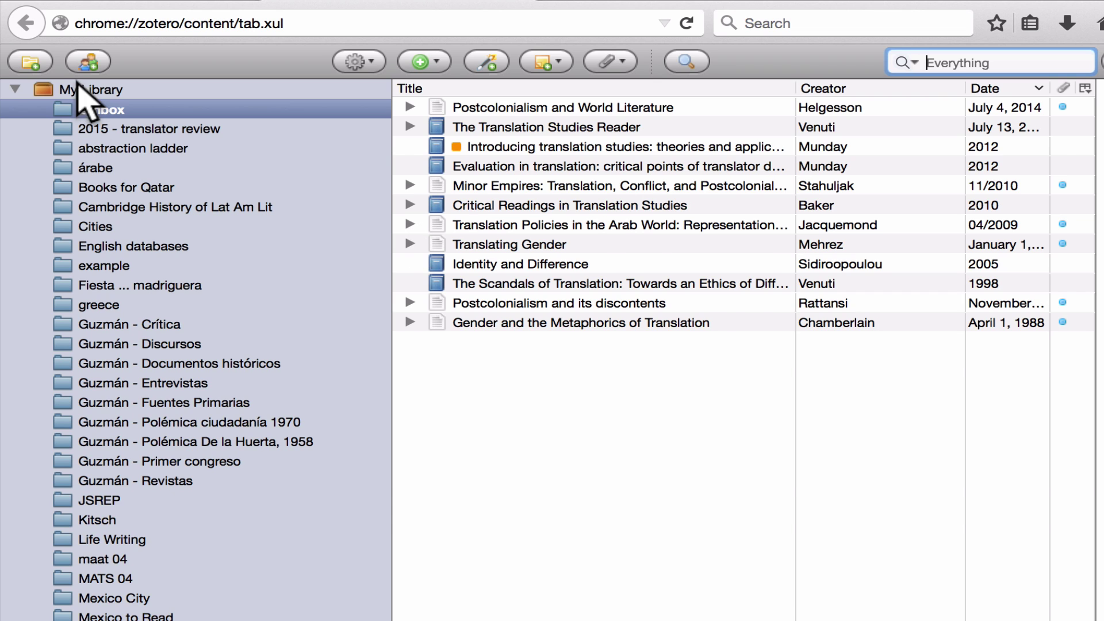
left_click(78, 87)
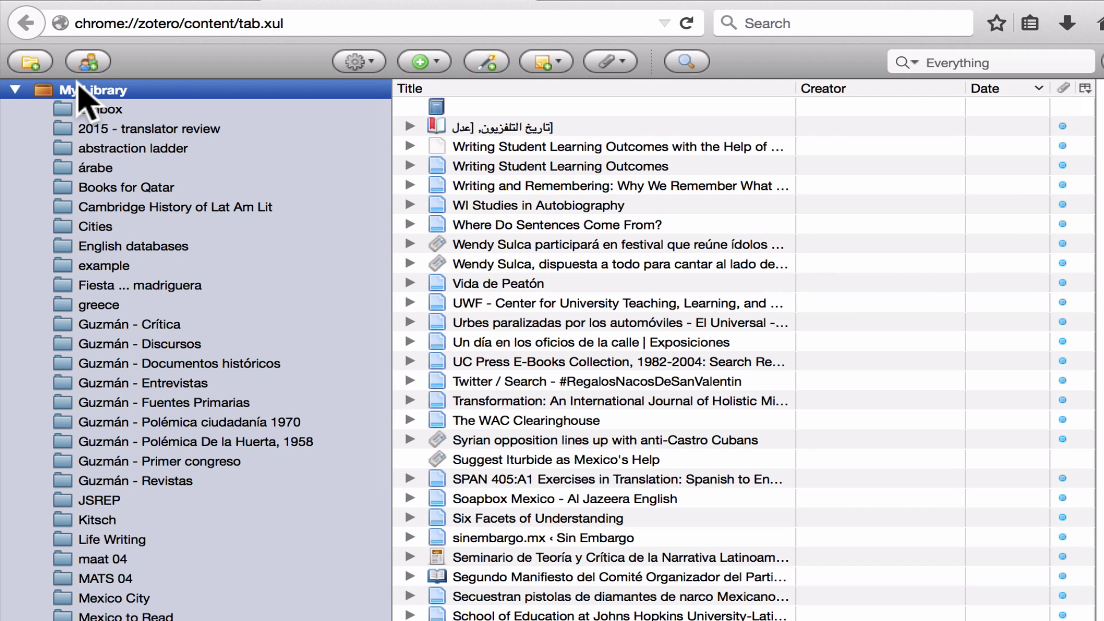
left_click(93, 109)
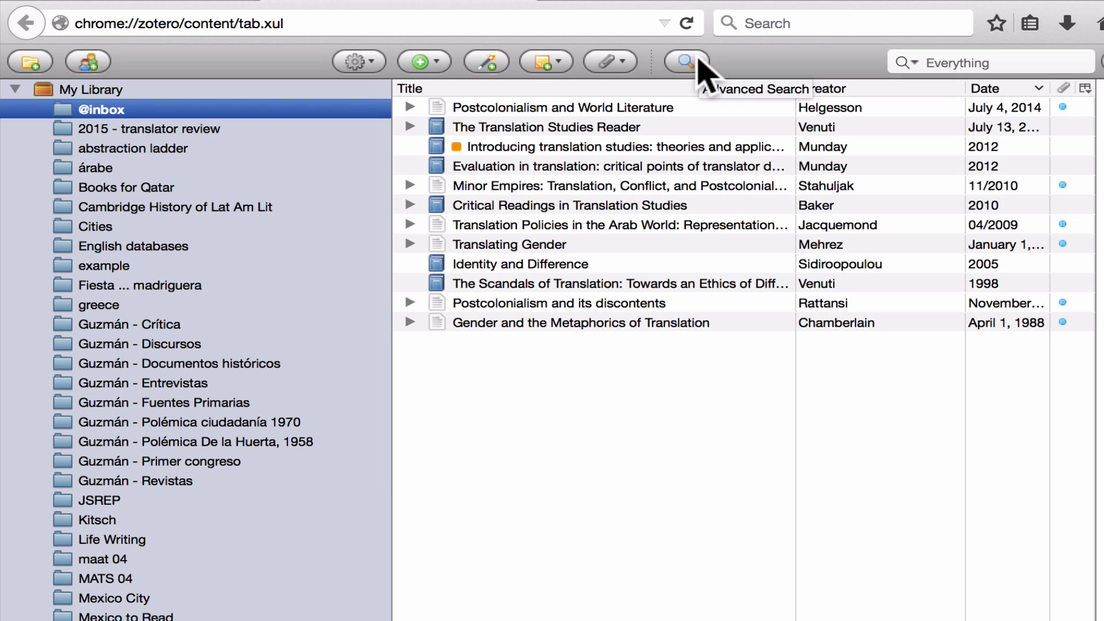
left_click(697, 60)
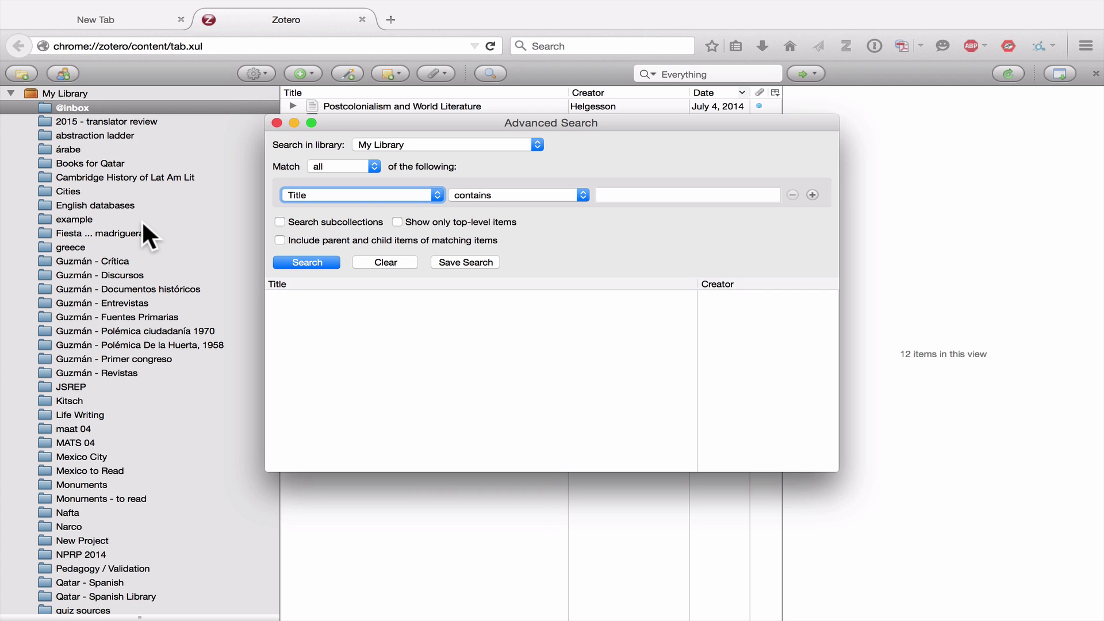
Step: Close Advanced Search and set quick search back to Title, Creator, Year
left_click(276, 123)
left_click(654, 73)
left_click(657, 86)
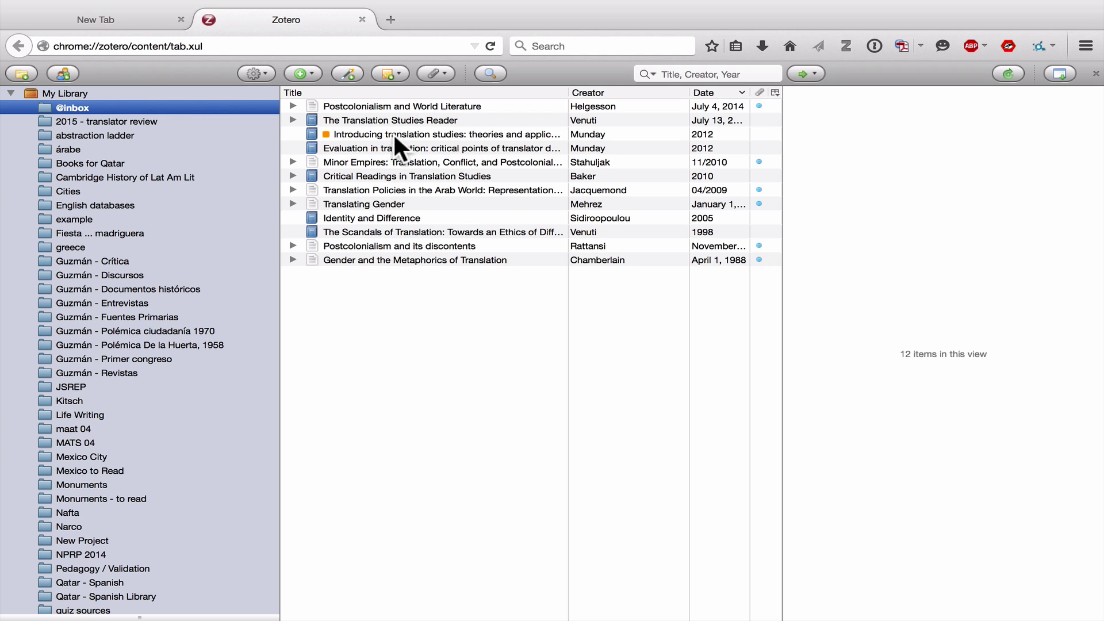
Step: Select Translating Gender and display its four tags
left_click(410, 204)
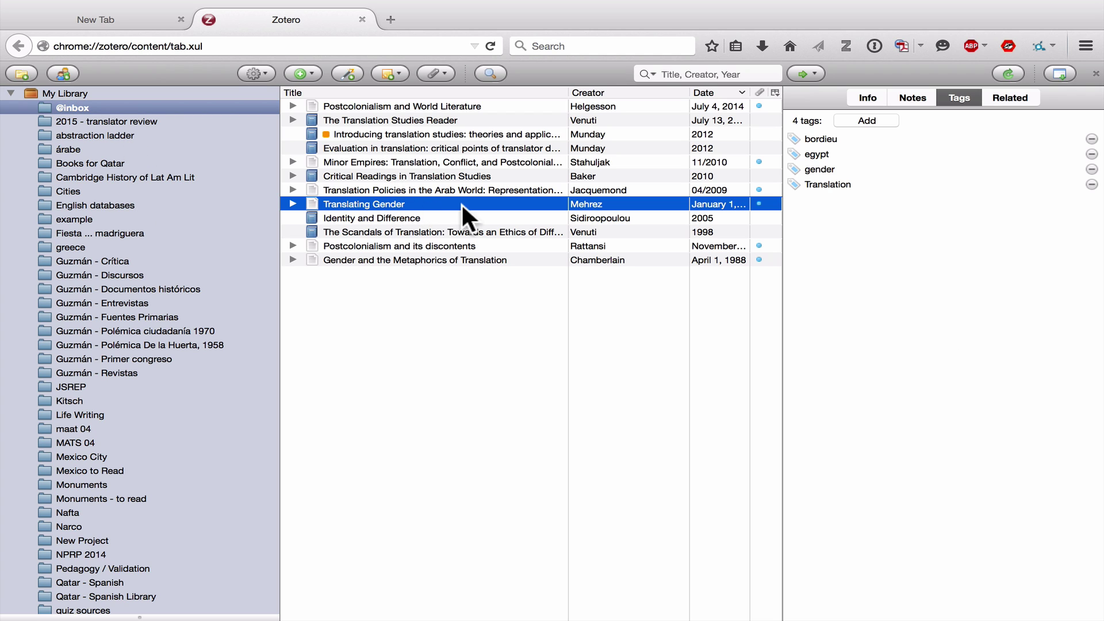
left_click(868, 96)
left_click(956, 98)
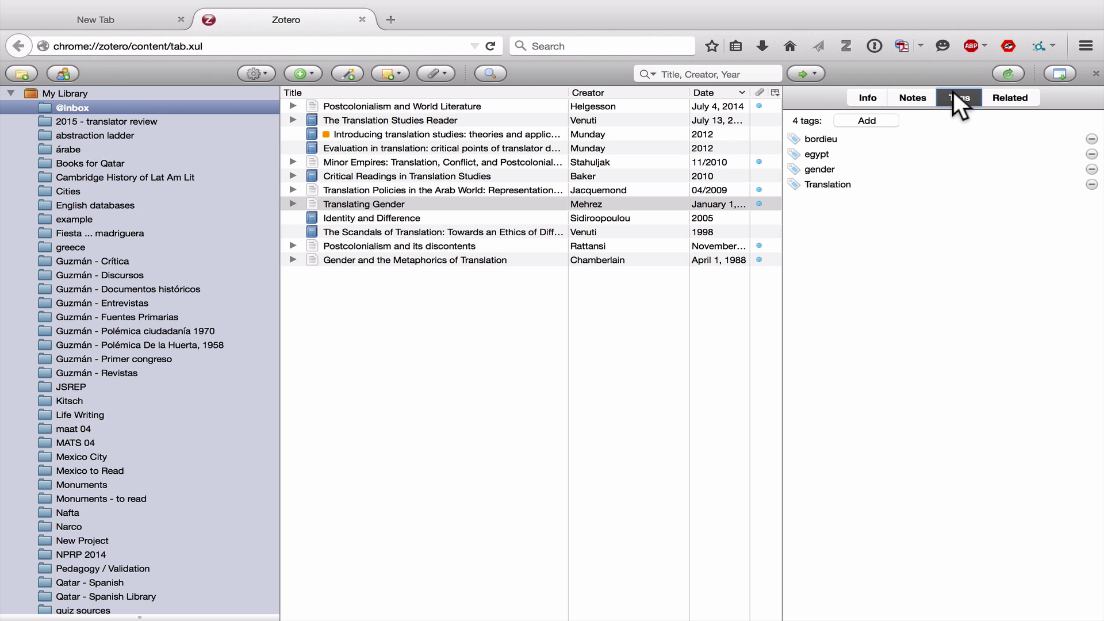